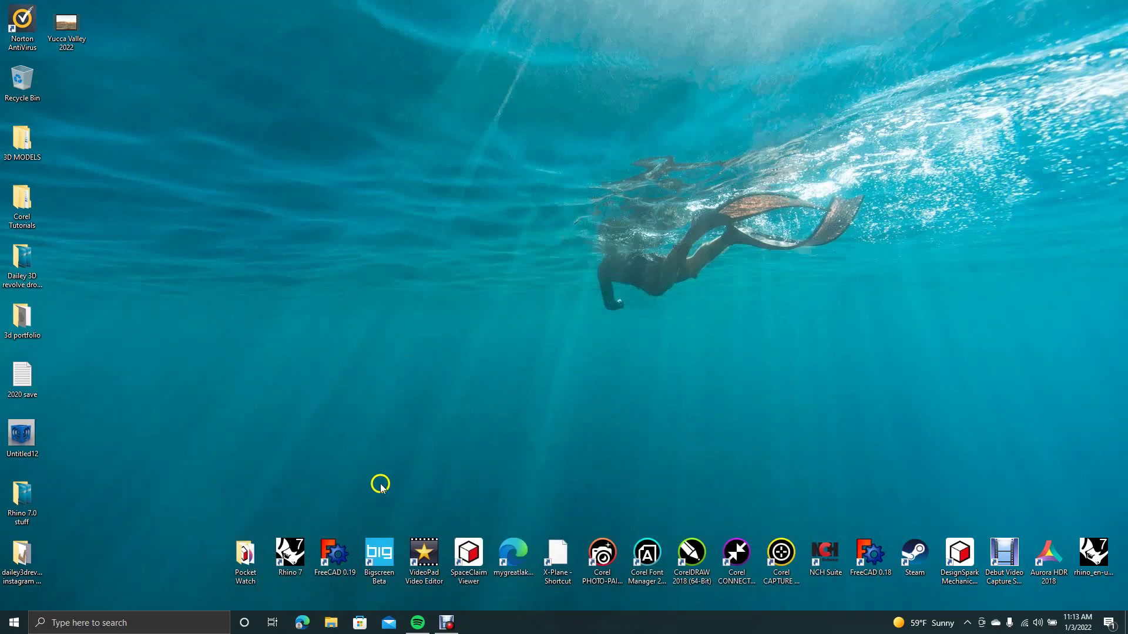
# - Launch Rhino 7 from its desktop shortcut
pyautogui.doubleClick(298, 554)
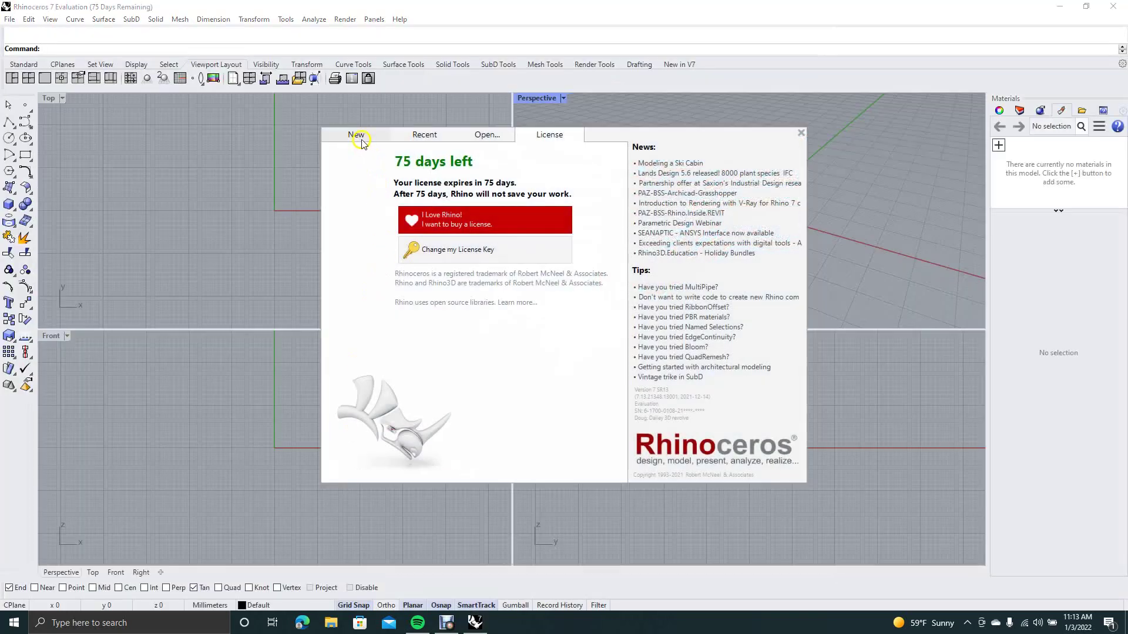
# - Create a new inch-based model from the Small Objects - Inches template in the splash screen
pyautogui.click(358, 138)
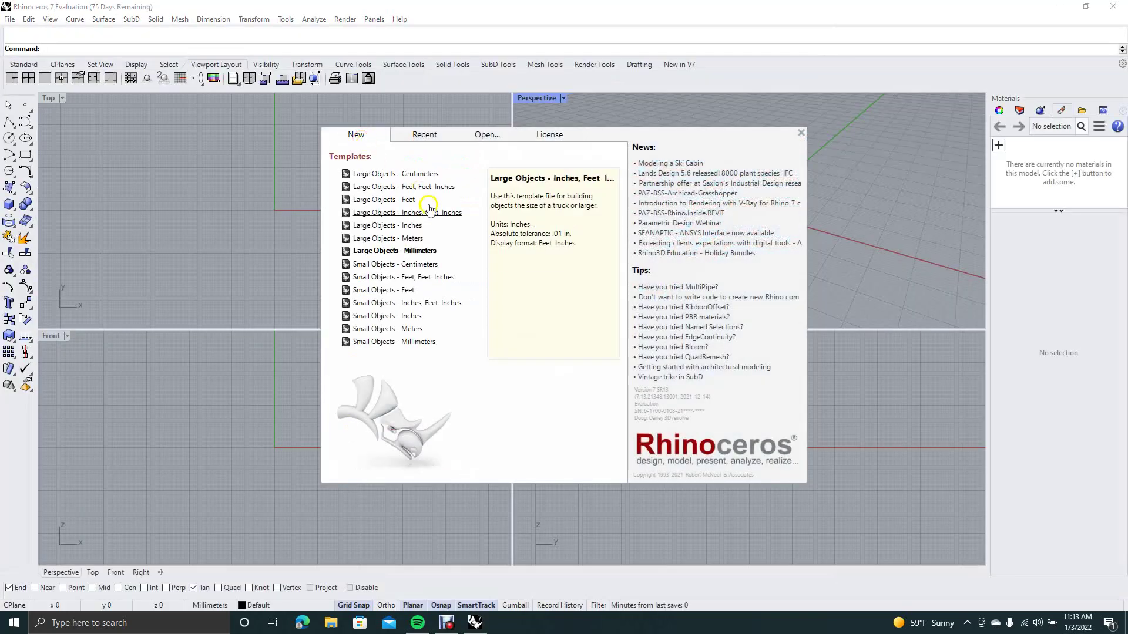
pyautogui.click(403, 316)
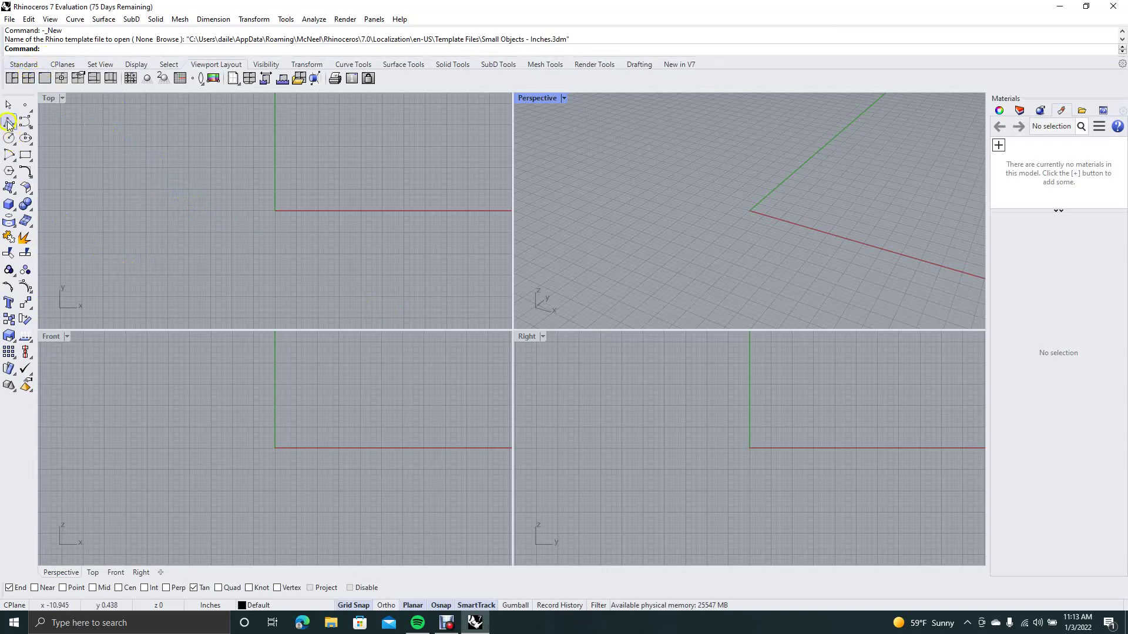
# - Draw a two-segment polyline through points 0,-3, 3,-3 and 4,2.5 in the Top view
pyautogui.click(8, 123)
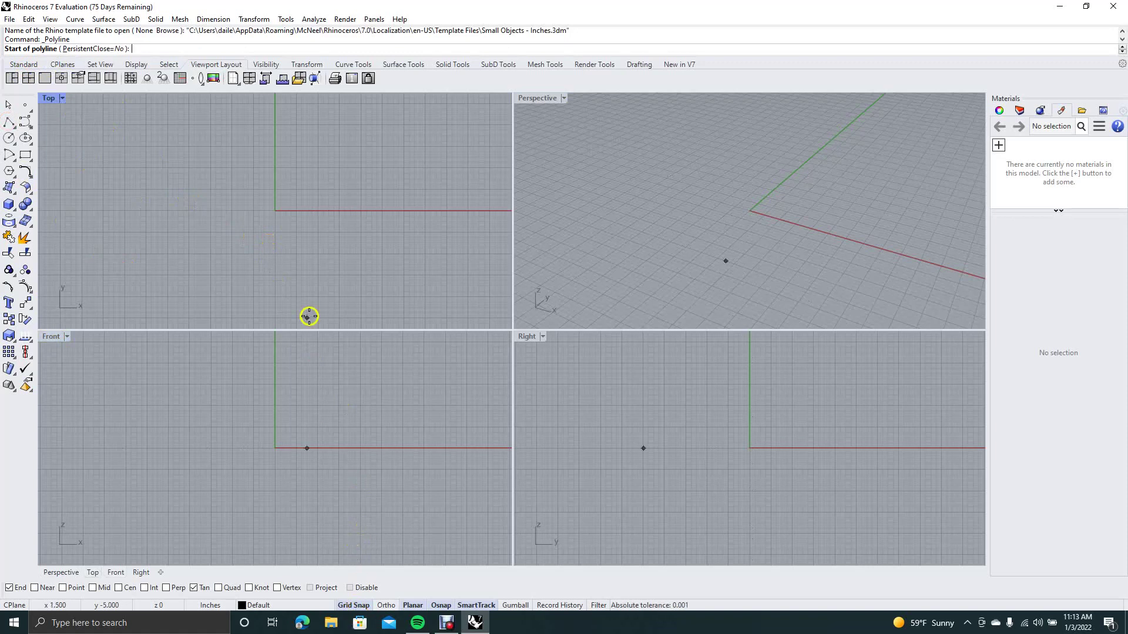
pyautogui.click(275, 276)
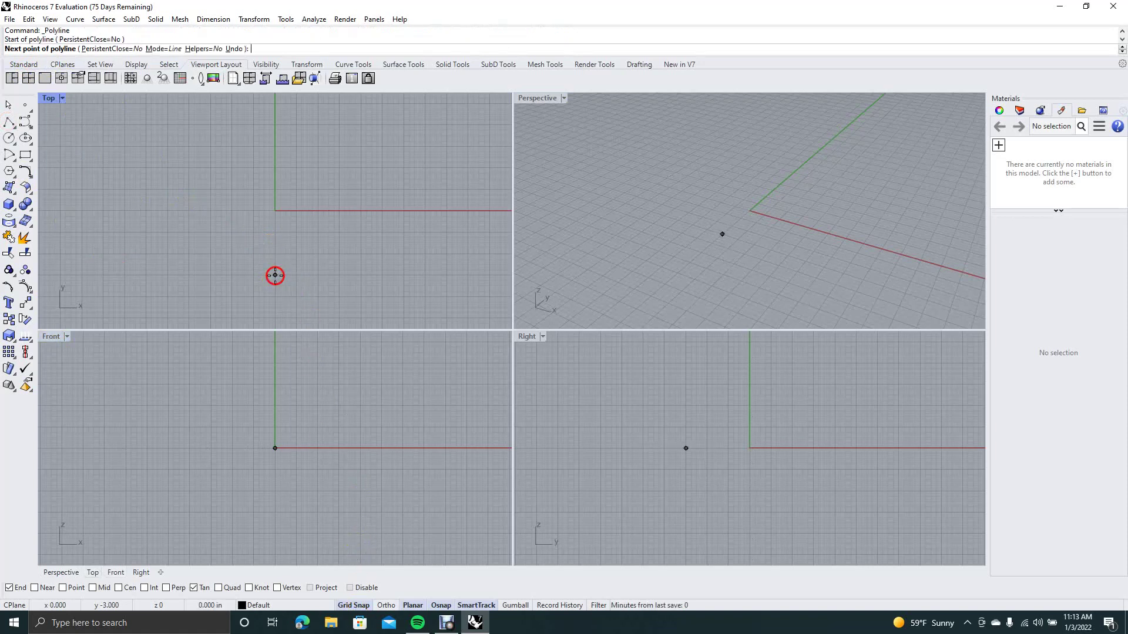
pyautogui.click(339, 274)
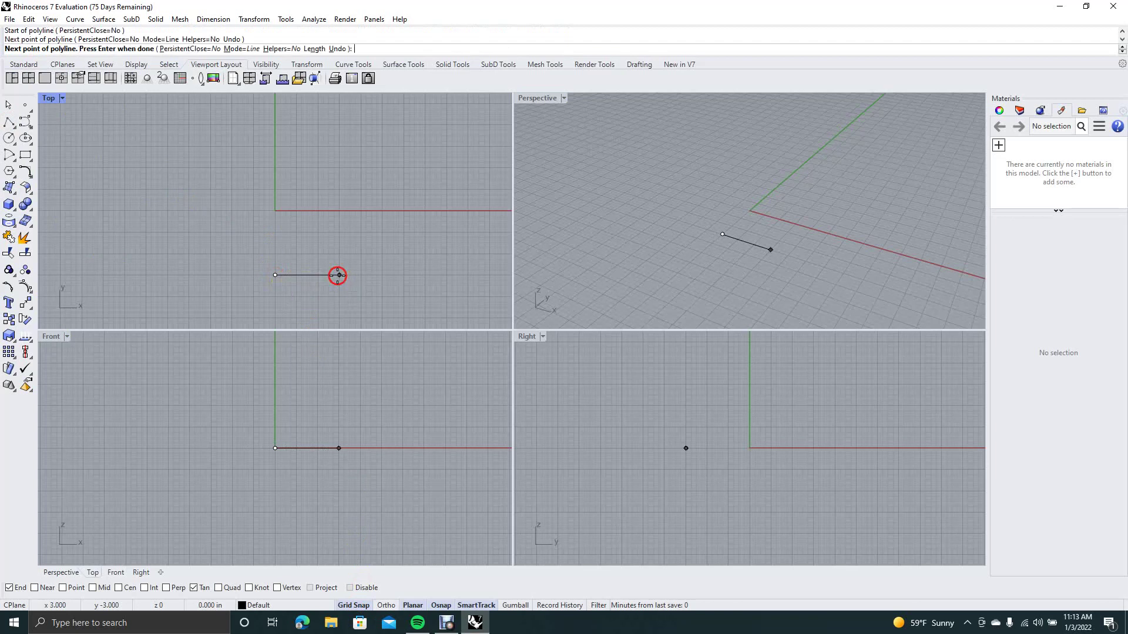
pyautogui.click(361, 157)
pyautogui.press('Return')
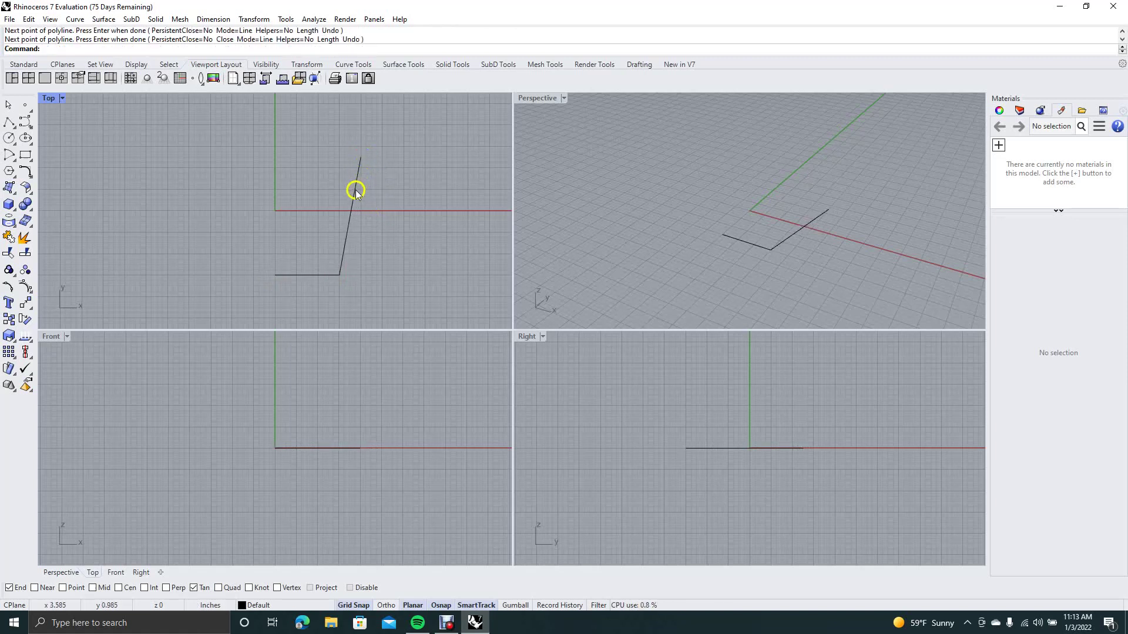
# - Offset the profile polyline 0.3 inches to its inner side
pyautogui.write('Offset')
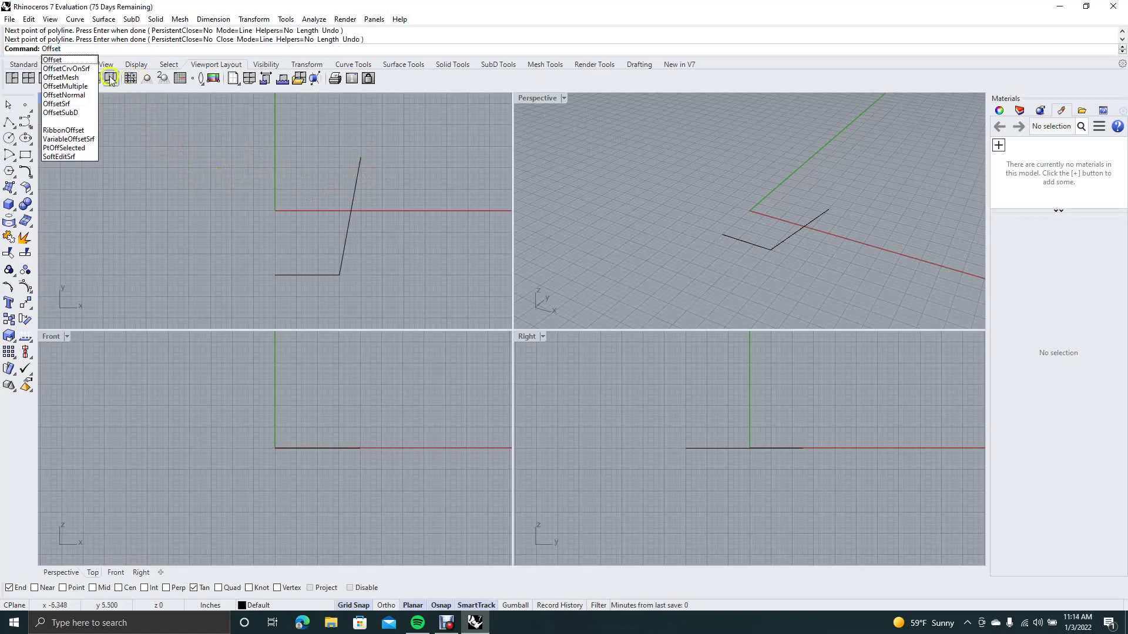
pyautogui.click(56, 60)
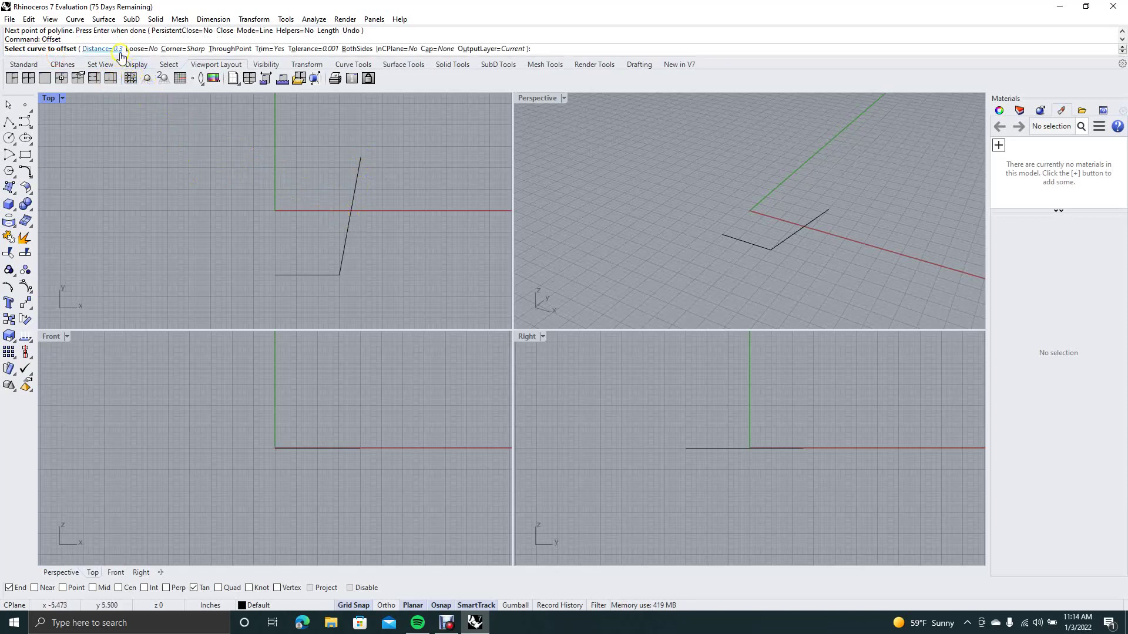
pyautogui.click(346, 236)
pyautogui.click(346, 237)
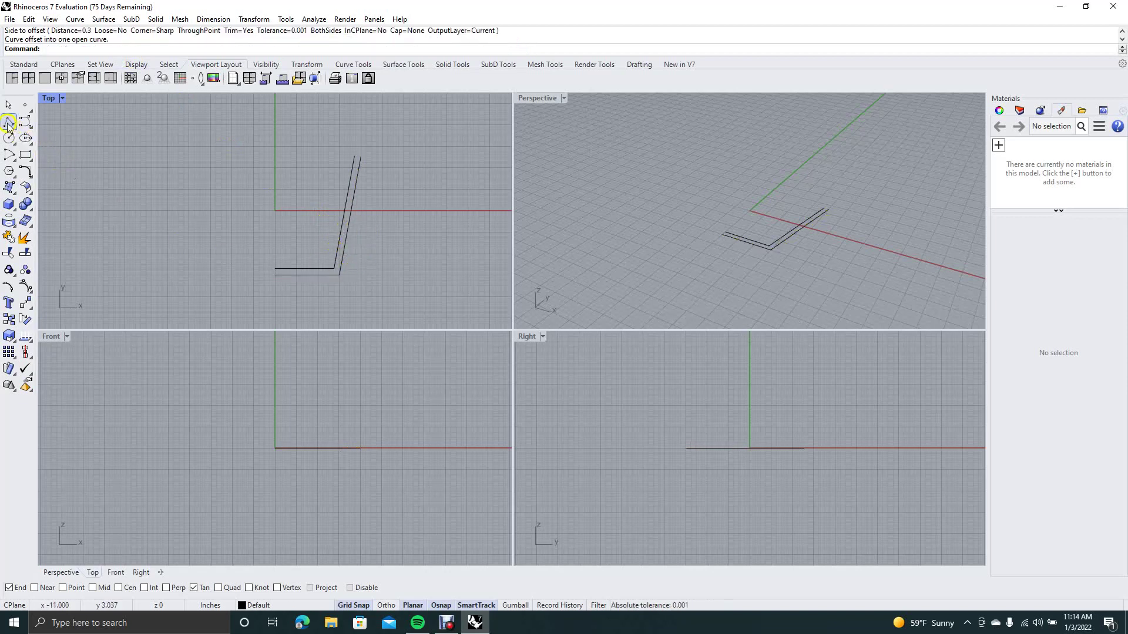
# - Draw a short line joining the left ends of the profile and its offset copy
pyautogui.click(9, 122)
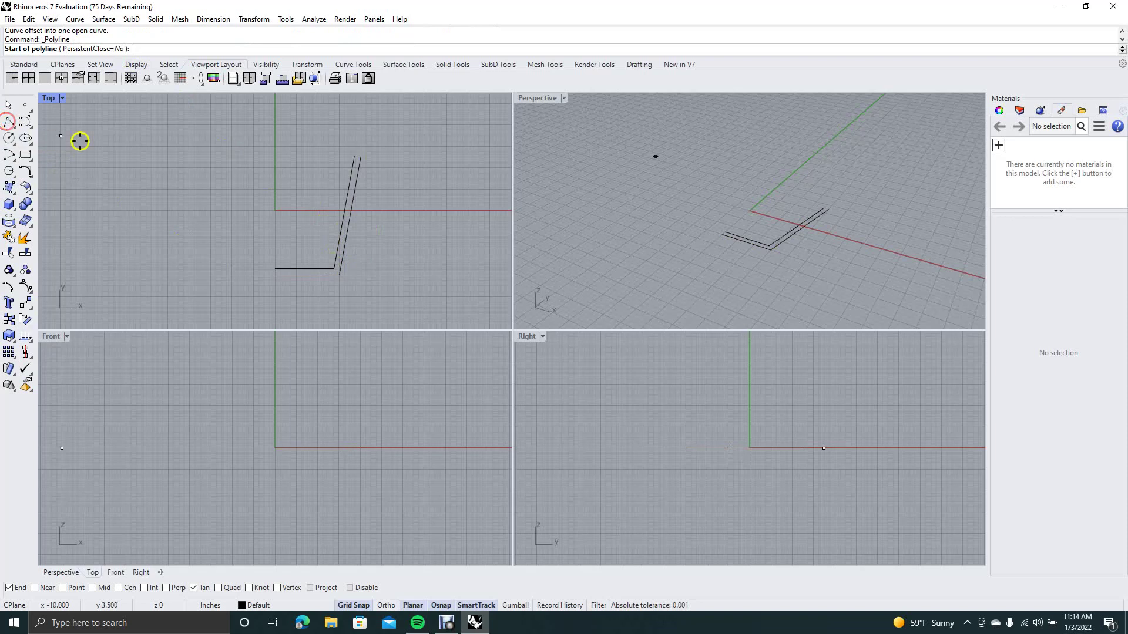
pyautogui.click(277, 274)
pyautogui.click(276, 269)
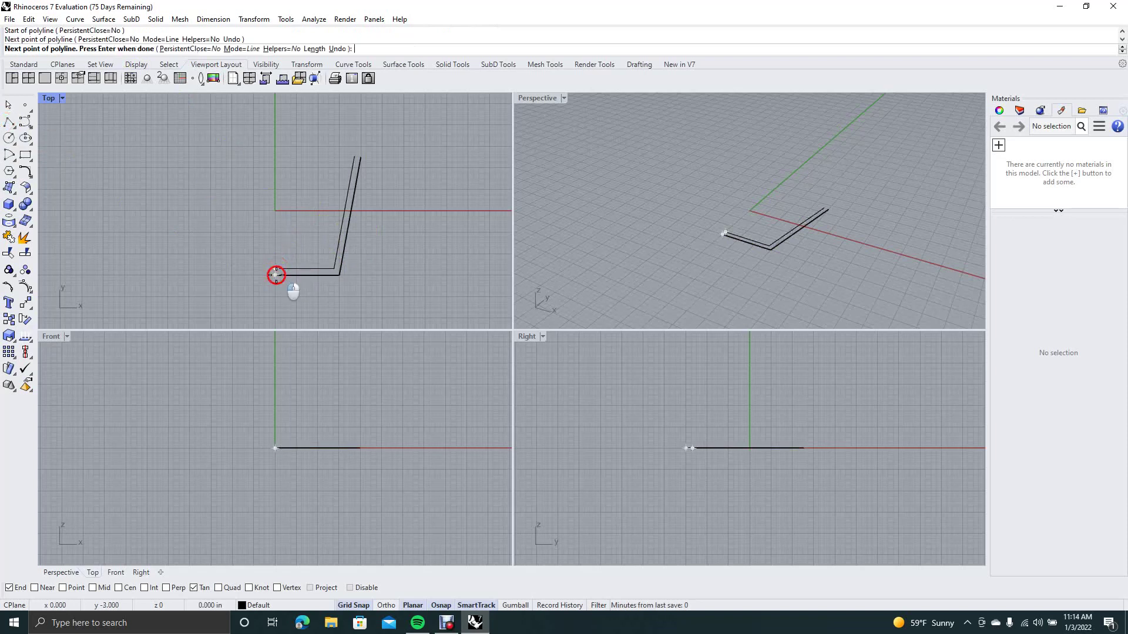
pyautogui.press('Return')
pyautogui.press('Return')
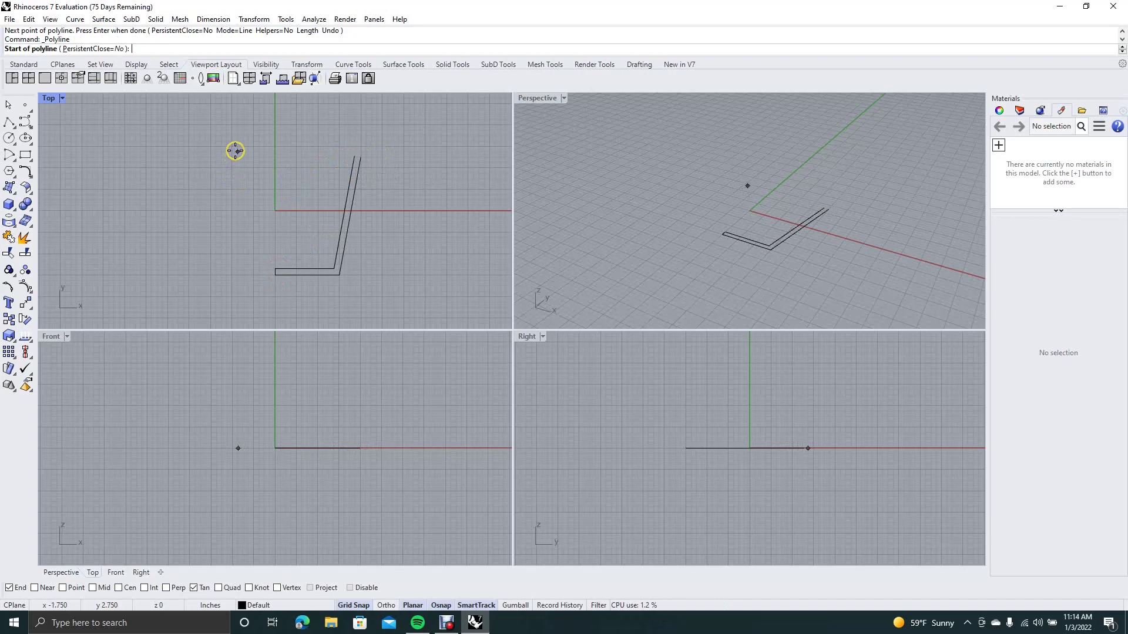
# - Zoom the Top view dynamically in on the upper ends of the profile lines
pyautogui.click(10, 106)
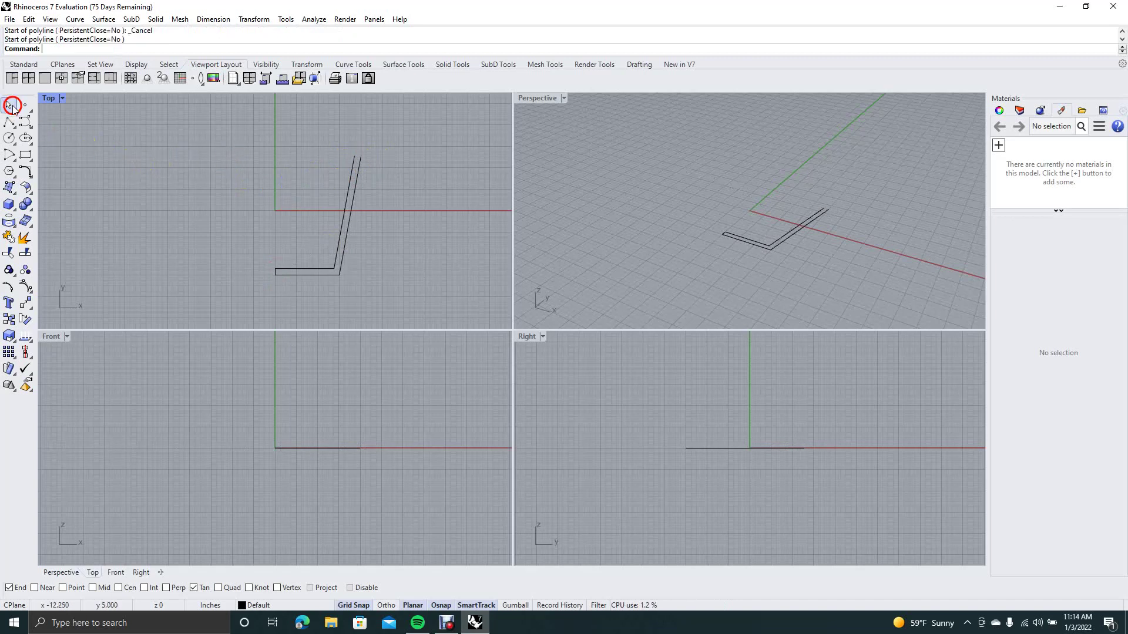
pyautogui.write('Zoom')
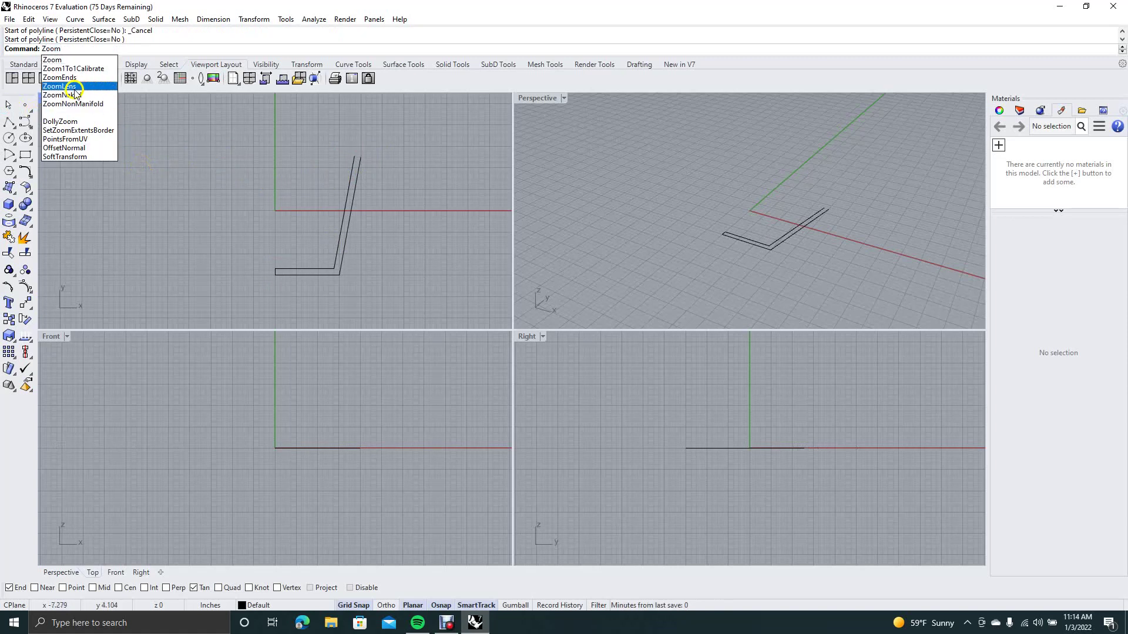
pyautogui.click(52, 60)
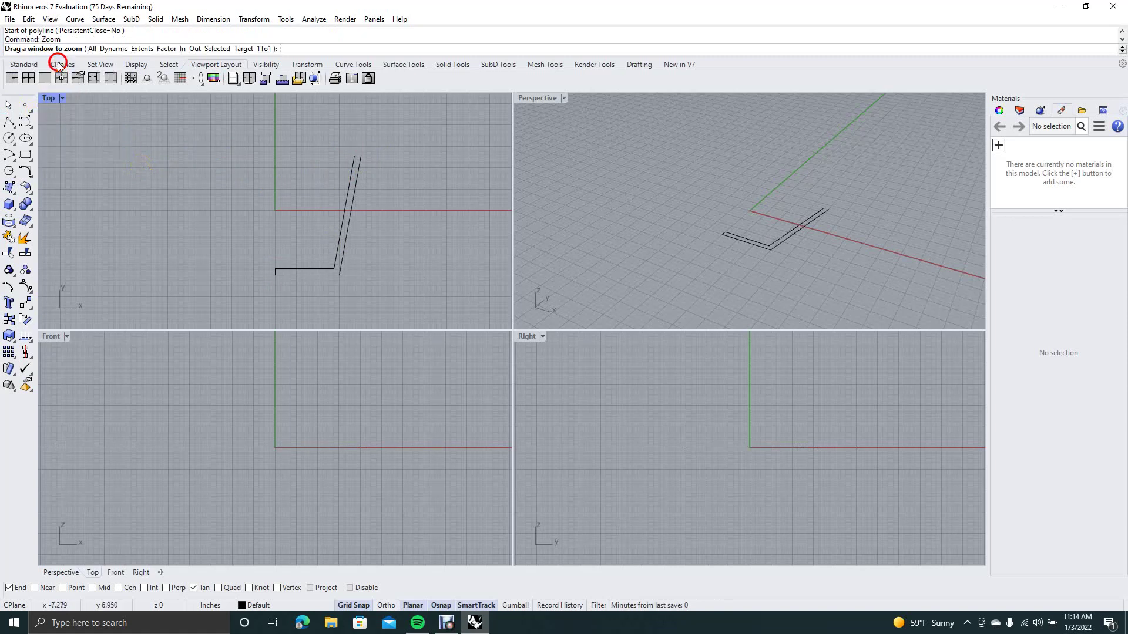
pyautogui.click(113, 49)
pyautogui.moveTo(360, 159); pyautogui.dragTo(202, 106)
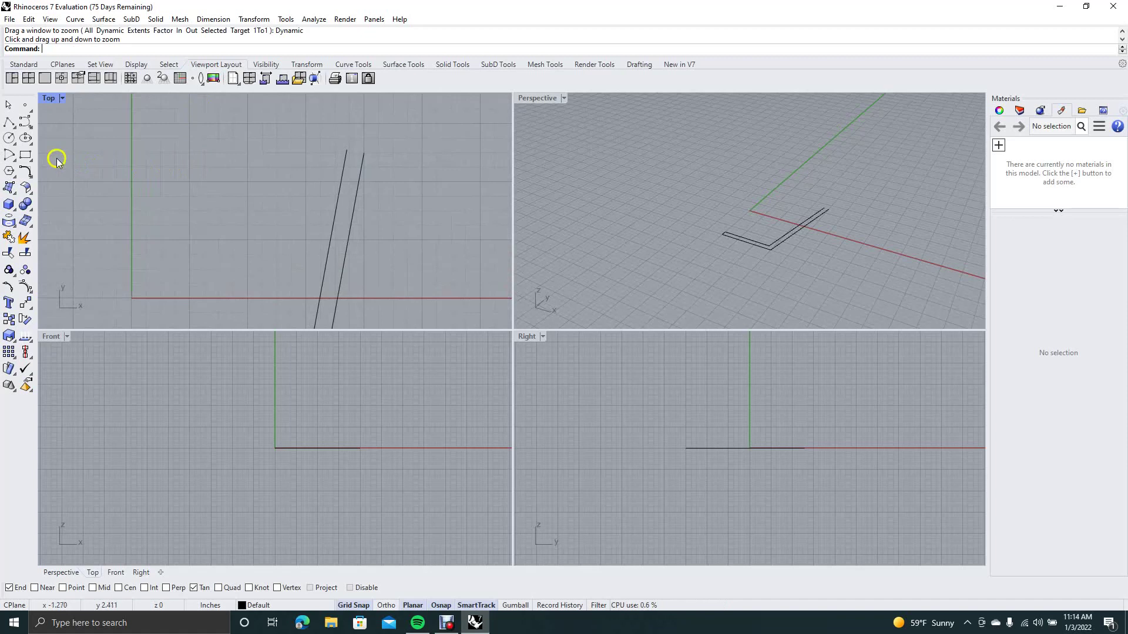
# - Draw a center-start-angle arc across the line tops, then undo the misplaced result
pyautogui.click(10, 138)
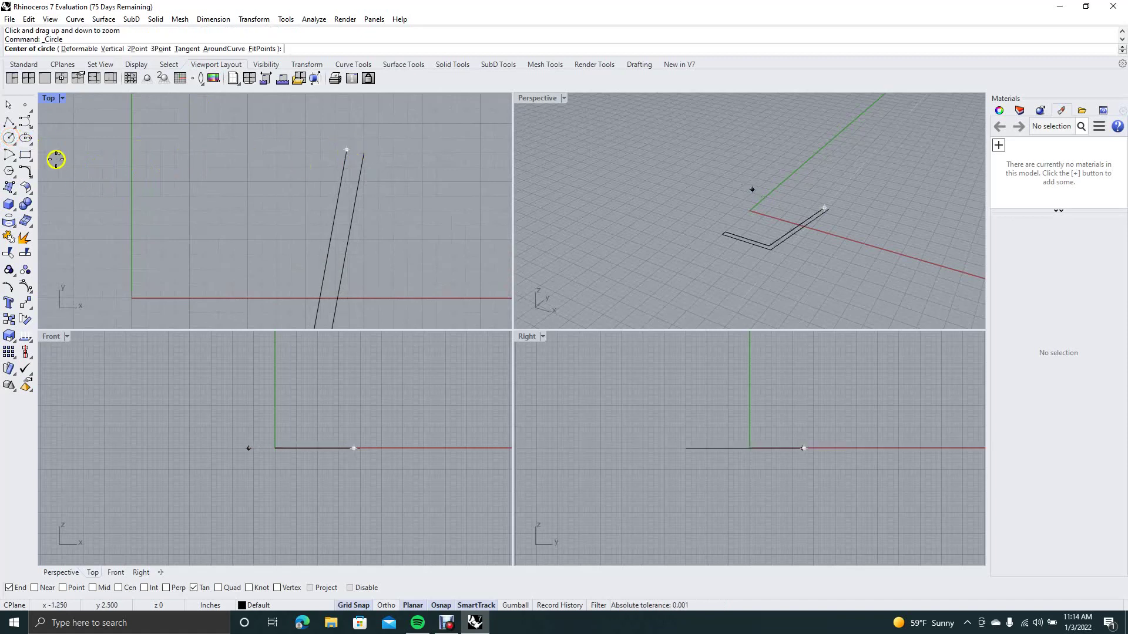
pyautogui.click(9, 156)
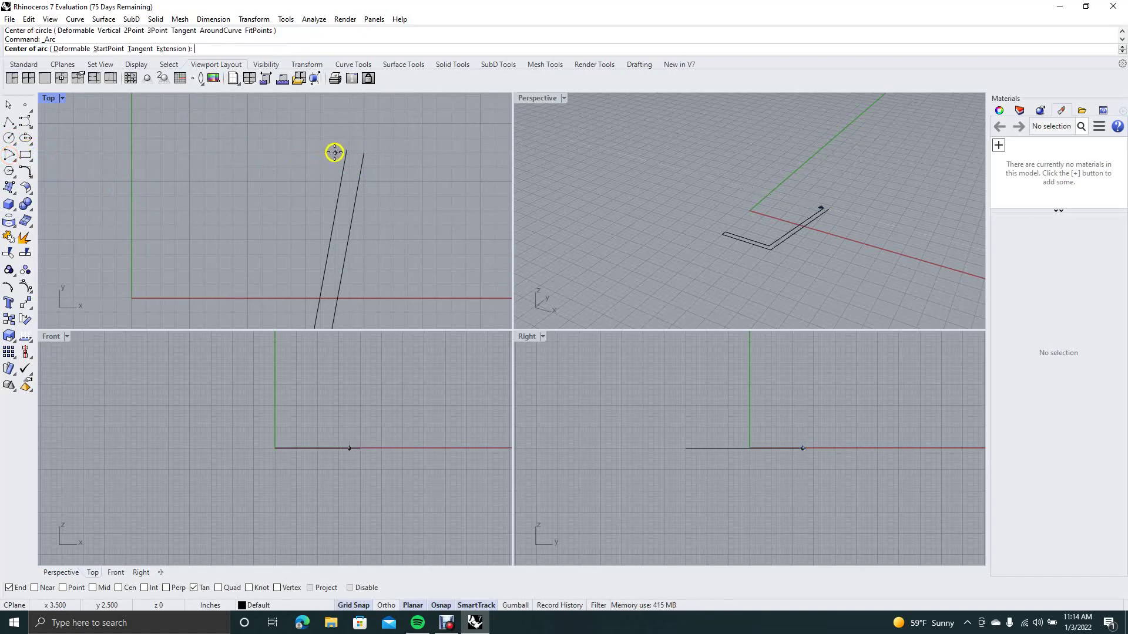
pyautogui.click(344, 151)
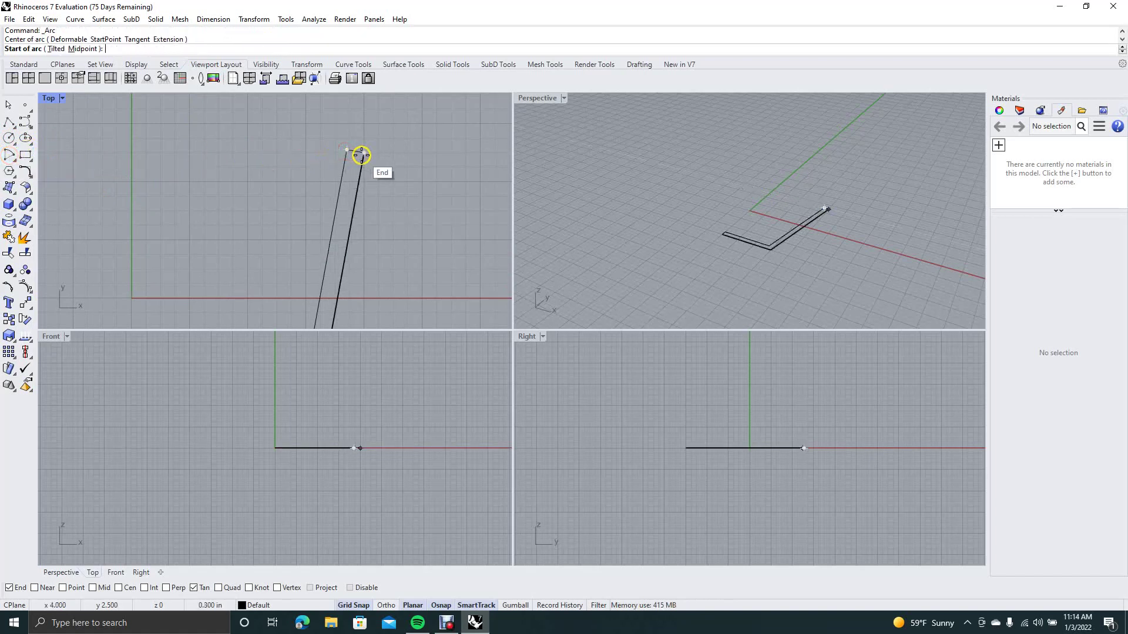
pyautogui.click(362, 151)
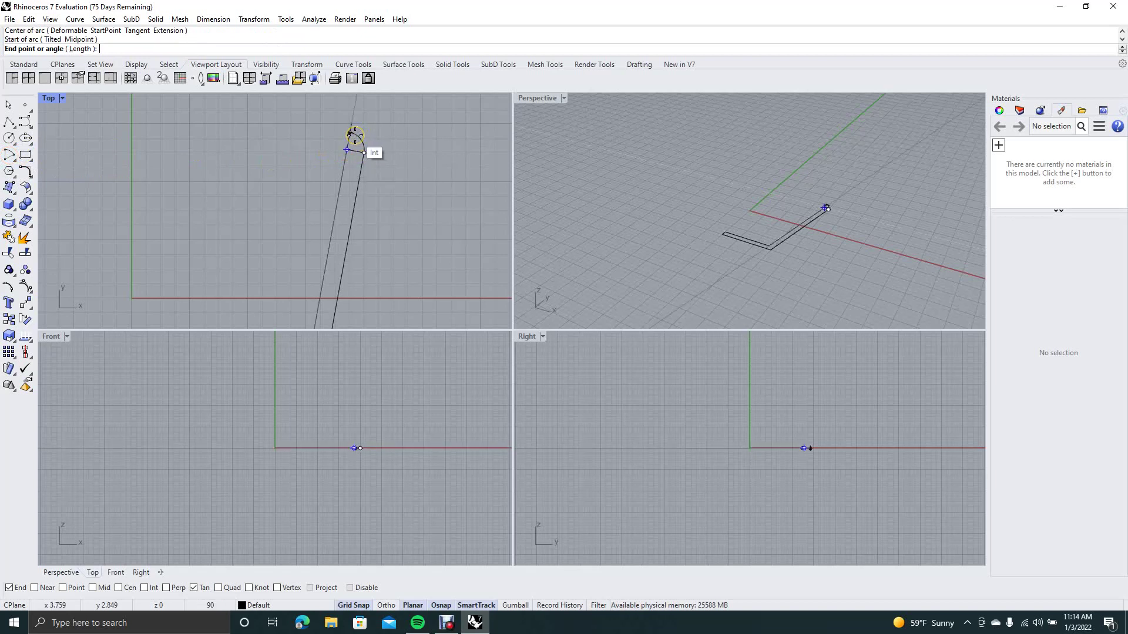
pyautogui.click(353, 135)
pyautogui.hotkey('ctrl', 'z')
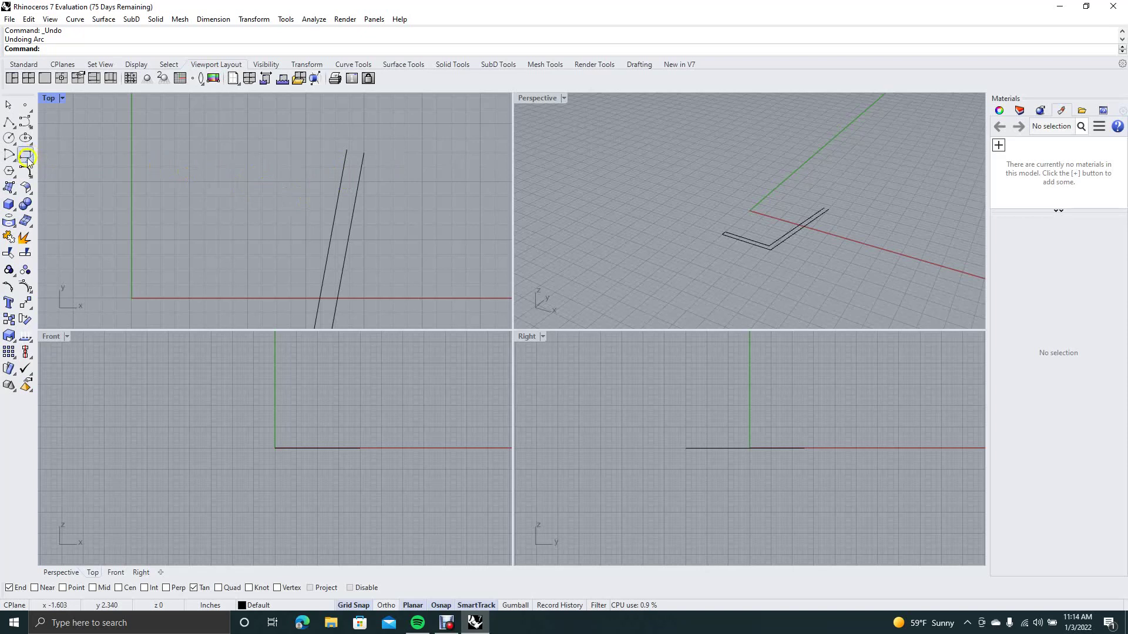
# - Redraw the arc centered on a line end, spanning over both line tops
pyautogui.click(10, 155)
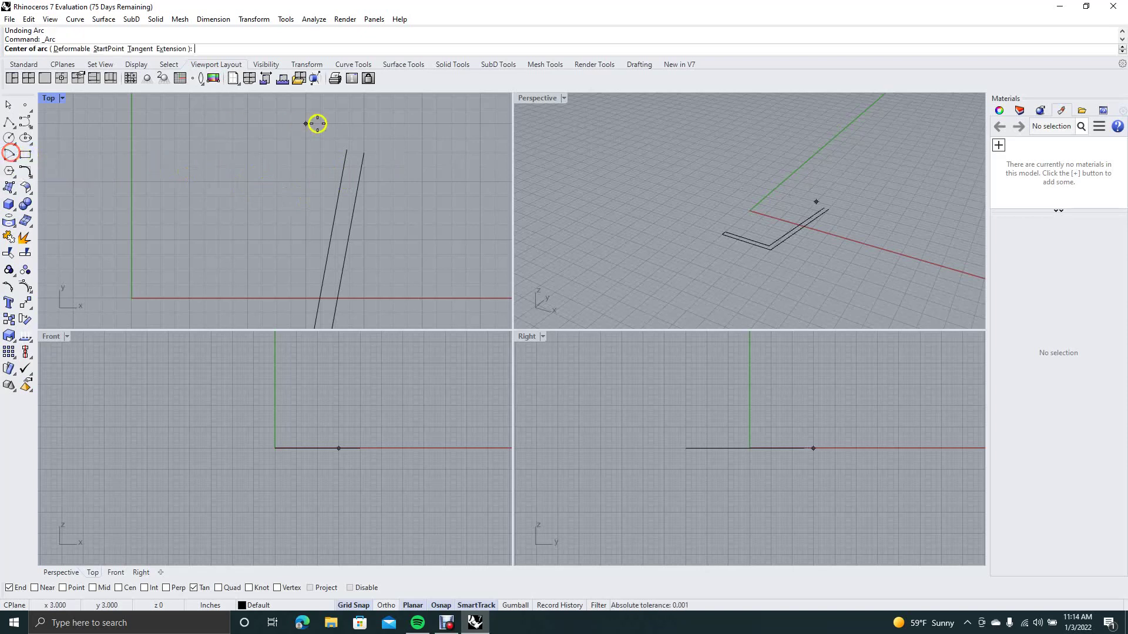
pyautogui.click(346, 147)
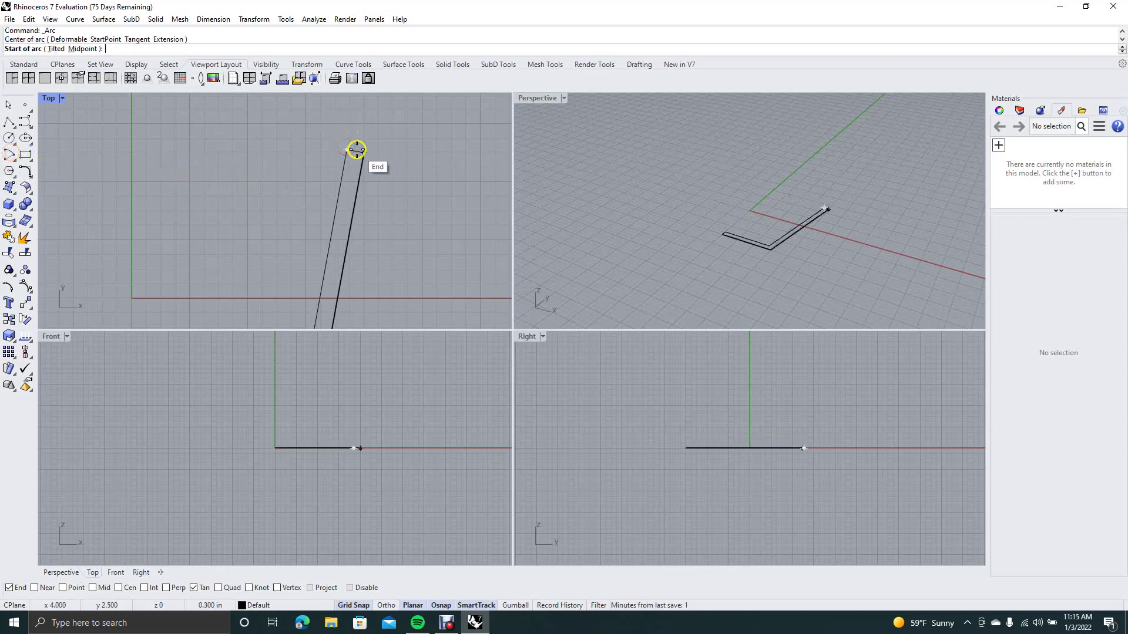
pyautogui.click(352, 150)
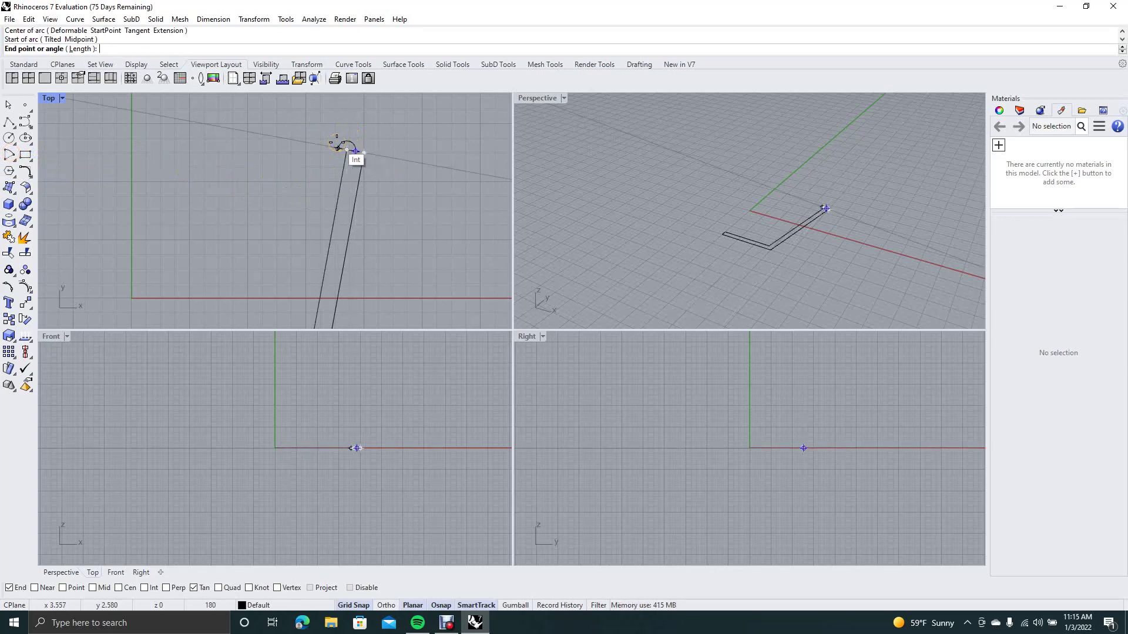
pyautogui.click(337, 143)
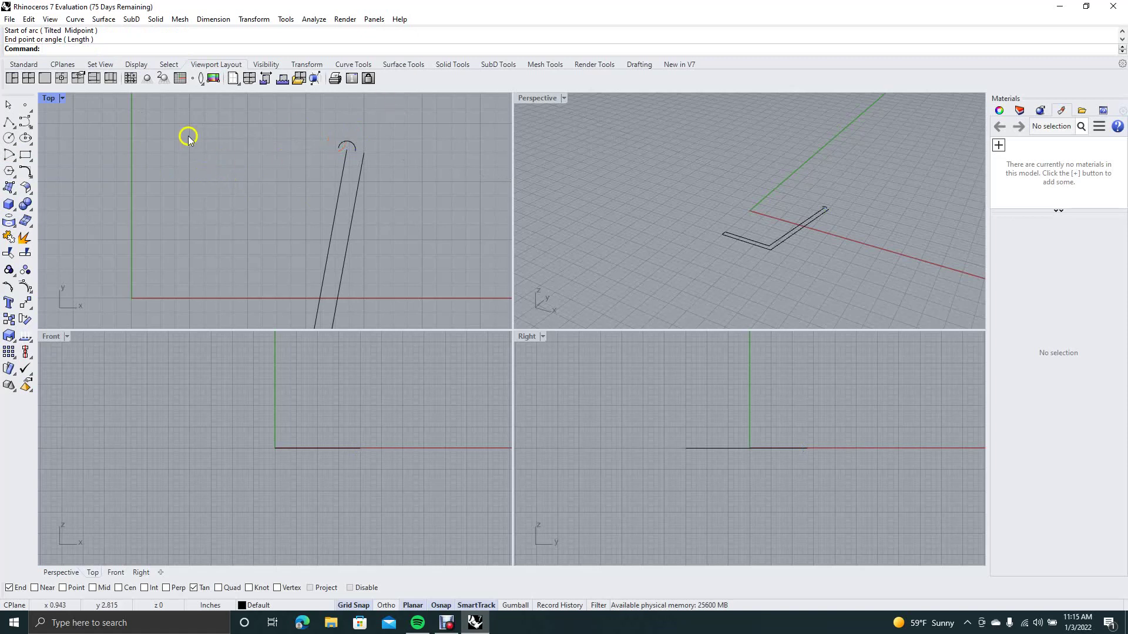
# - Move the small arc, snapping its end onto a profile line's end
pyautogui.write('move')
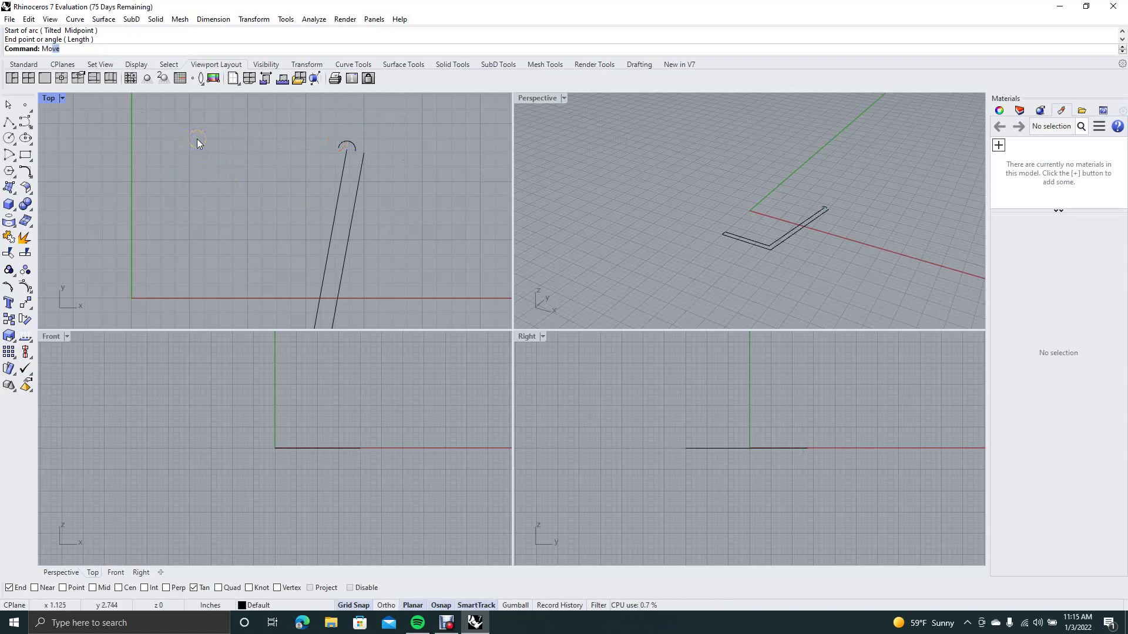
pyautogui.press('Return')
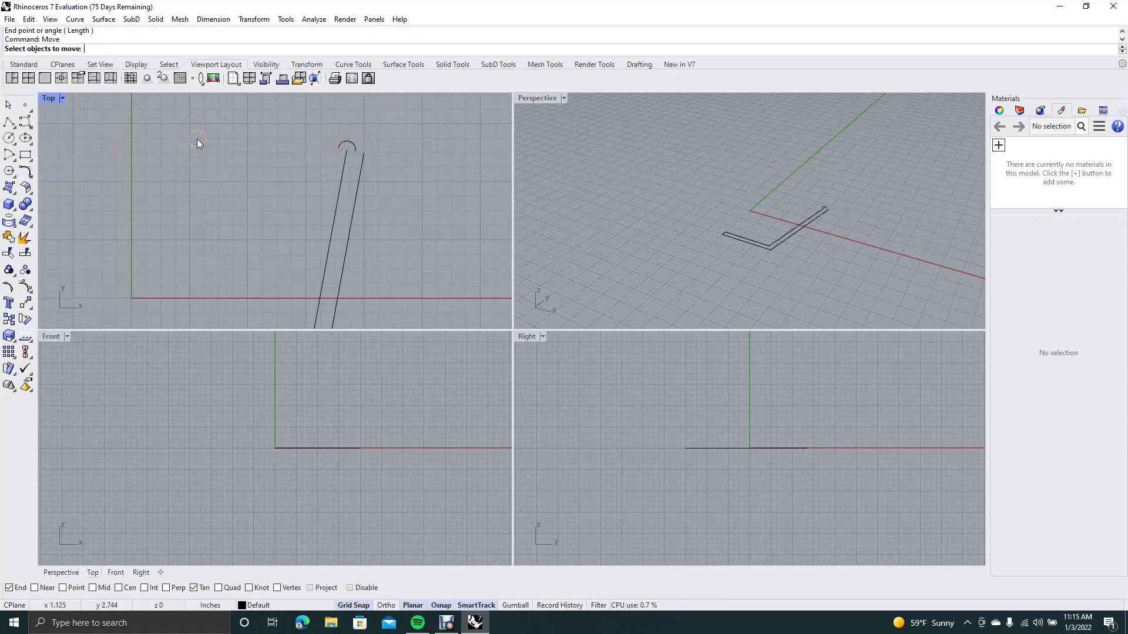
pyautogui.click(344, 145)
pyautogui.rightClick(328, 142)
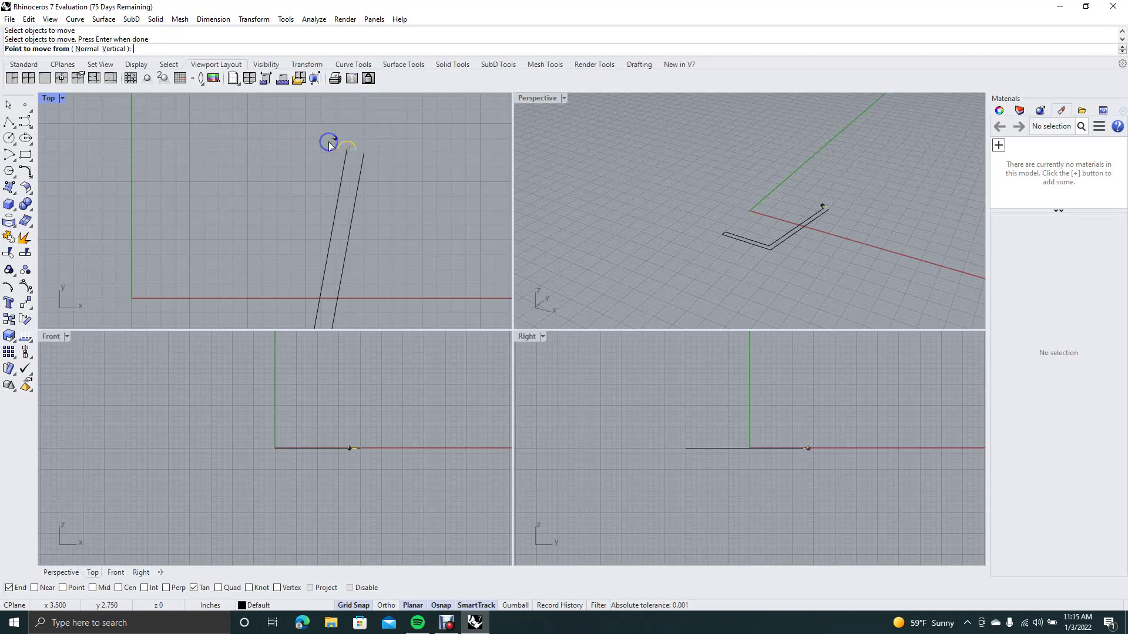
pyautogui.click(334, 148)
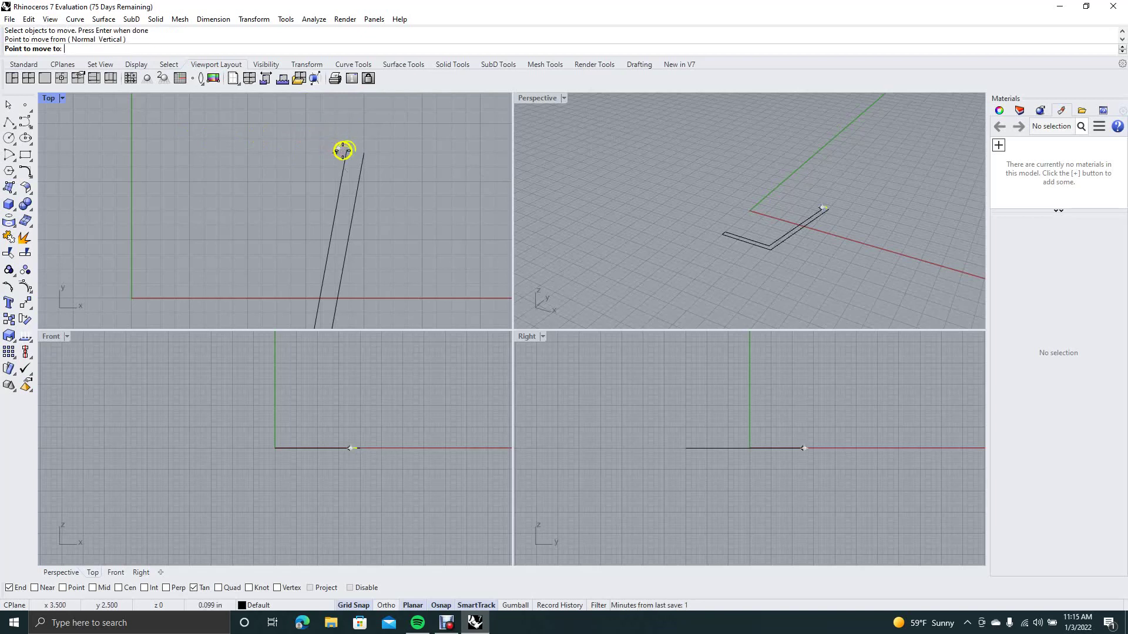
pyautogui.click(345, 150)
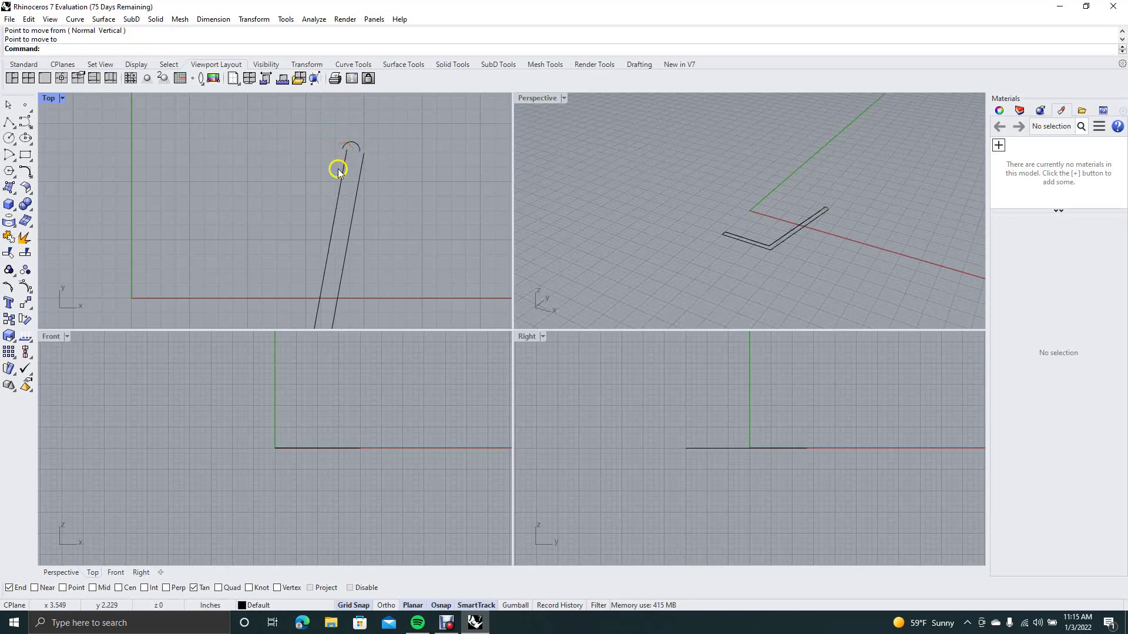
# - Move the arc again so its end lands on the slanted line's end
pyautogui.rightClick(303, 154)
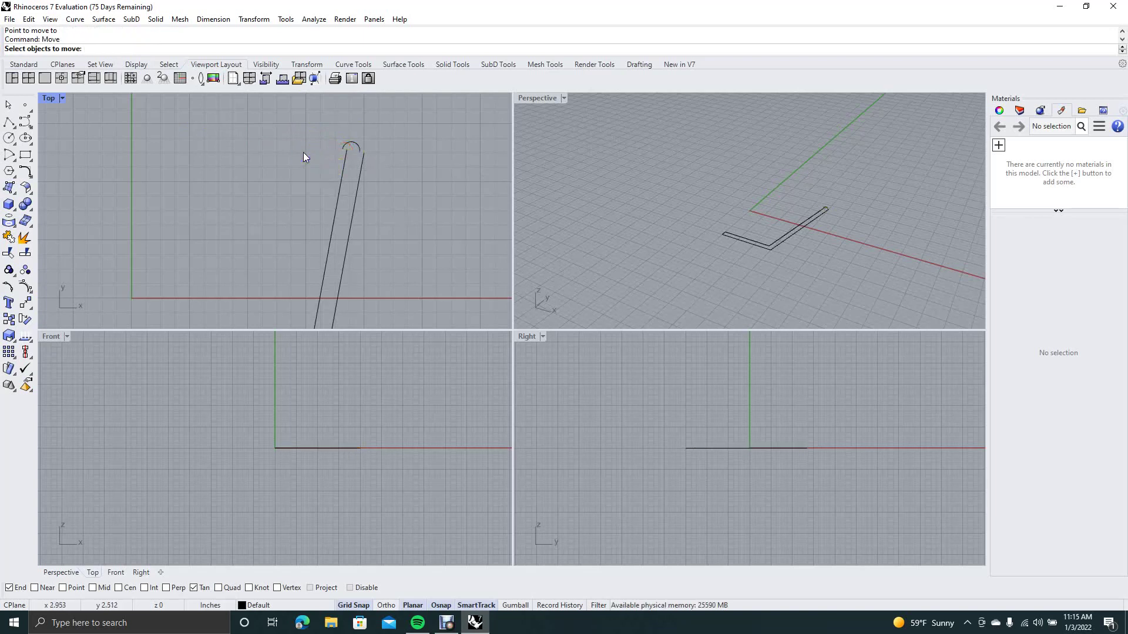
pyautogui.click(352, 144)
pyautogui.rightClick(330, 150)
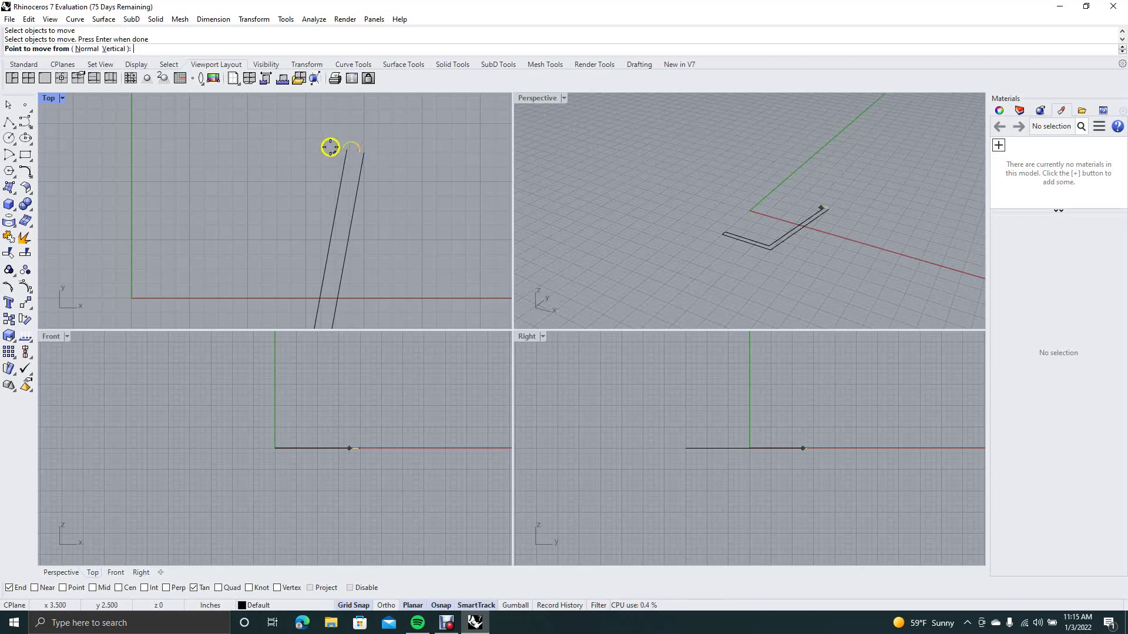
pyautogui.click(342, 148)
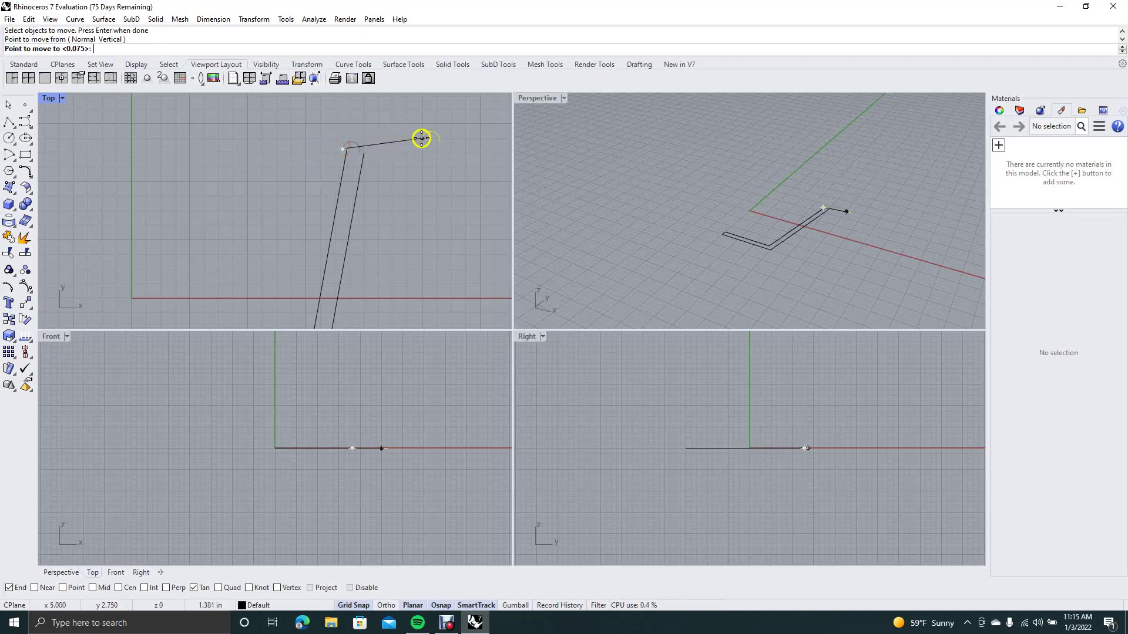
pyautogui.click(346, 148)
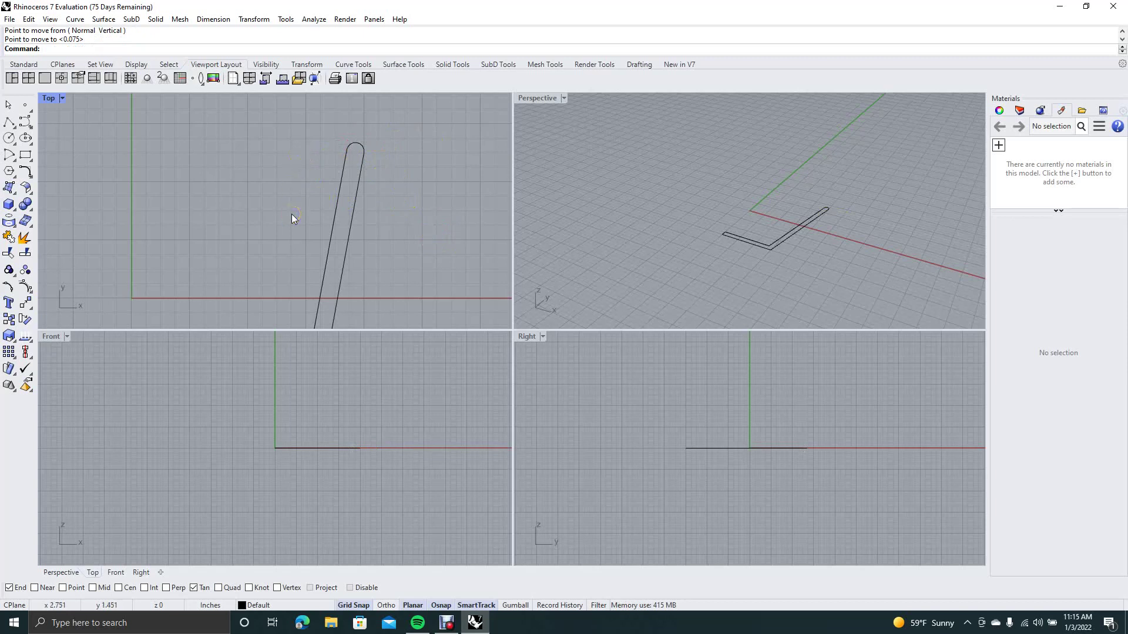
pyautogui.write('Zoom')
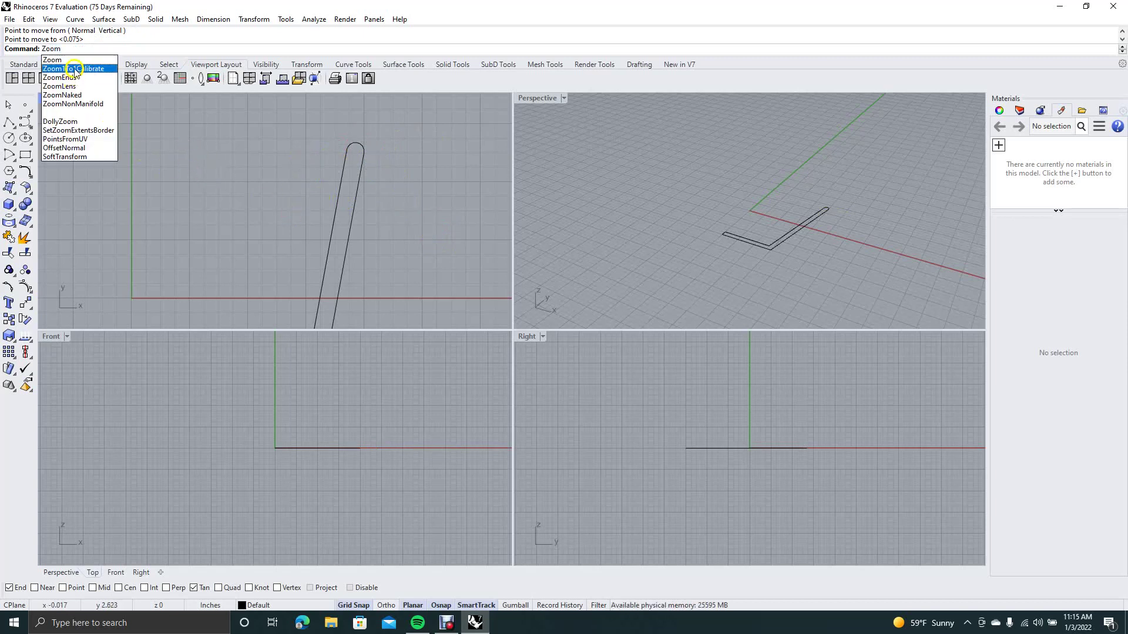
# - Zoom the Top view out dynamically to show the whole profile
pyautogui.click(67, 61)
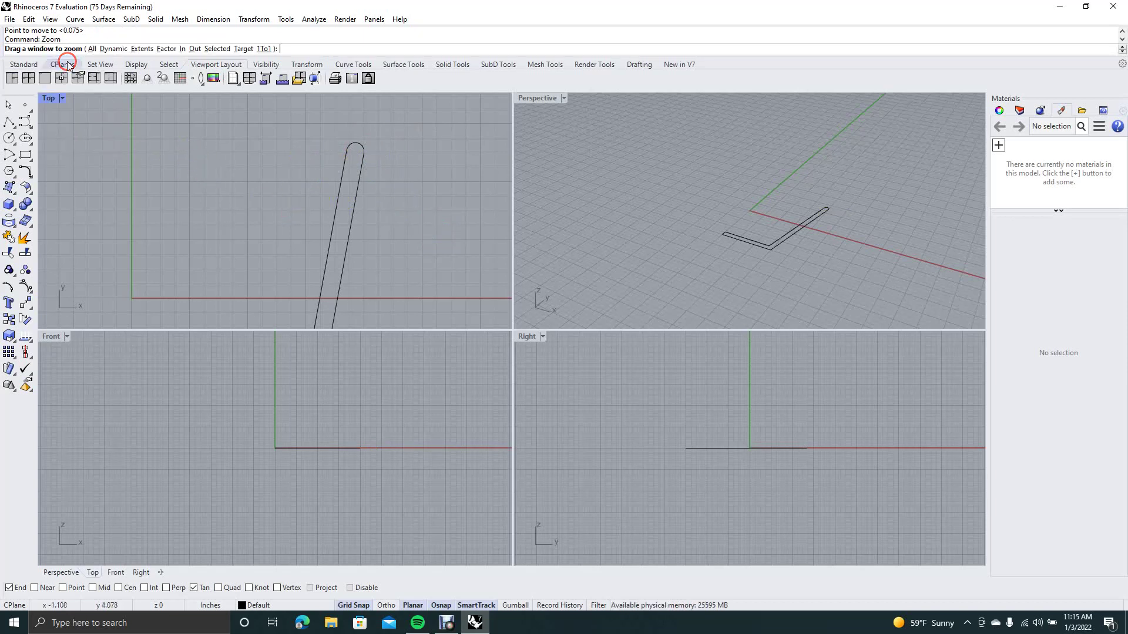
pyautogui.rightClick(119, 52)
pyautogui.moveTo(256, 189); pyautogui.dragTo(299, 244)
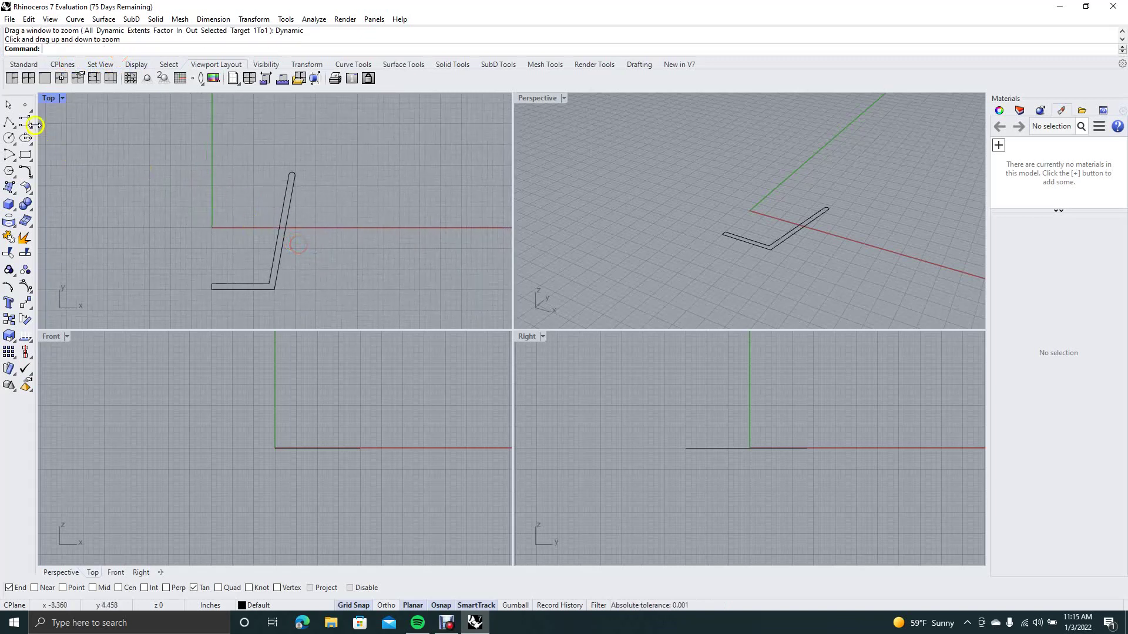
pyautogui.click(8, 104)
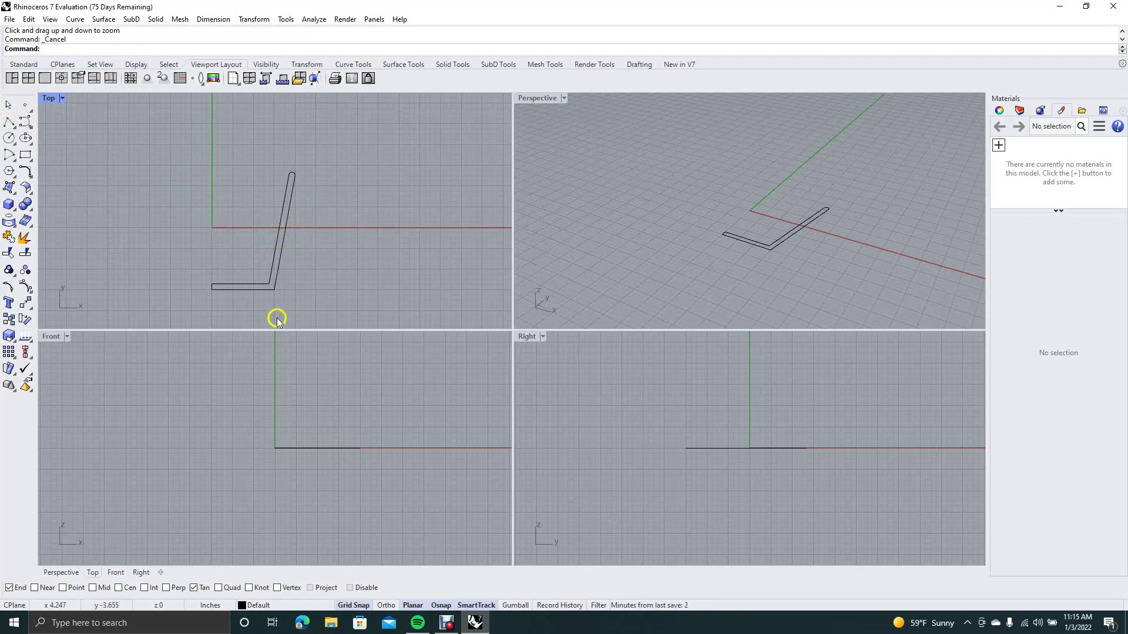
# - With Grid Snap off, draw a half-circle arc bulging right from the slanted line
pyautogui.click(9, 155)
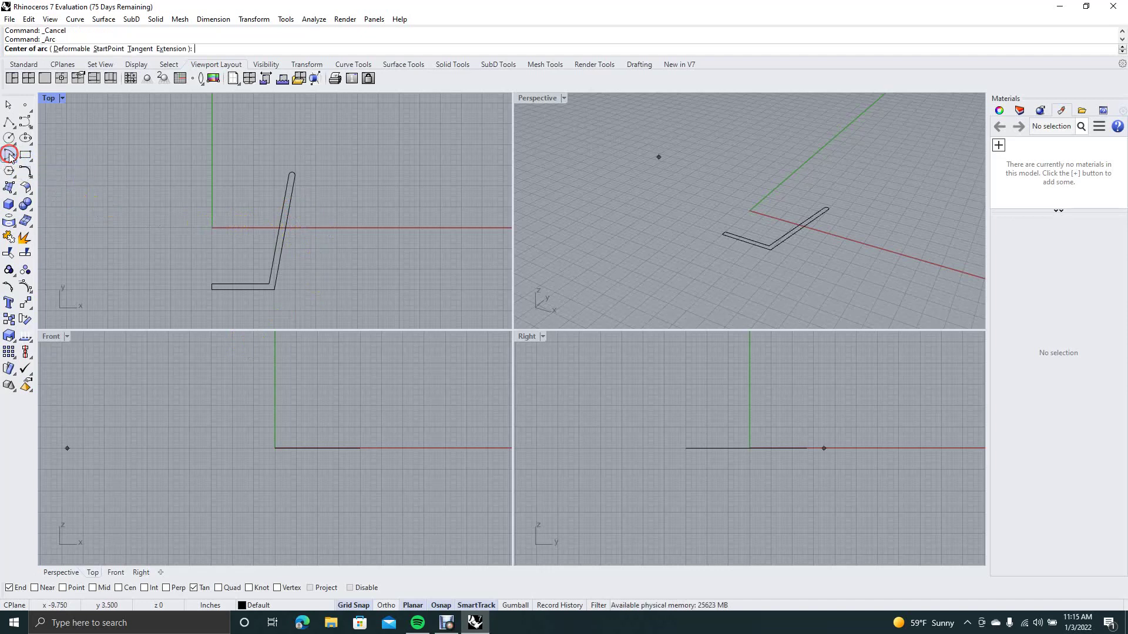
pyautogui.click(354, 606)
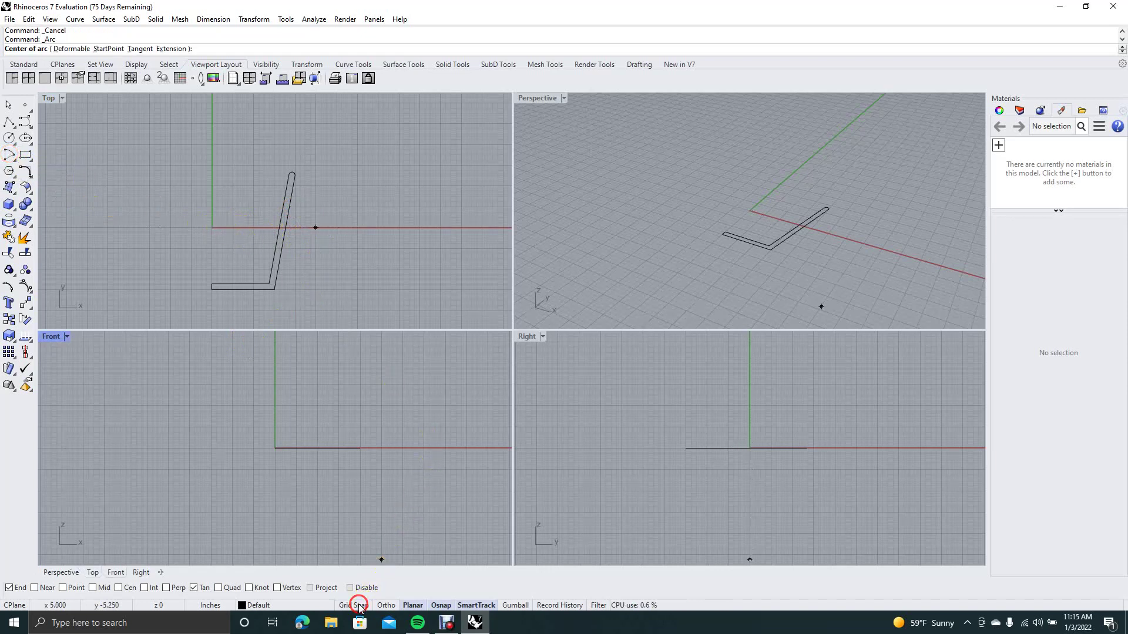
pyautogui.click(282, 232)
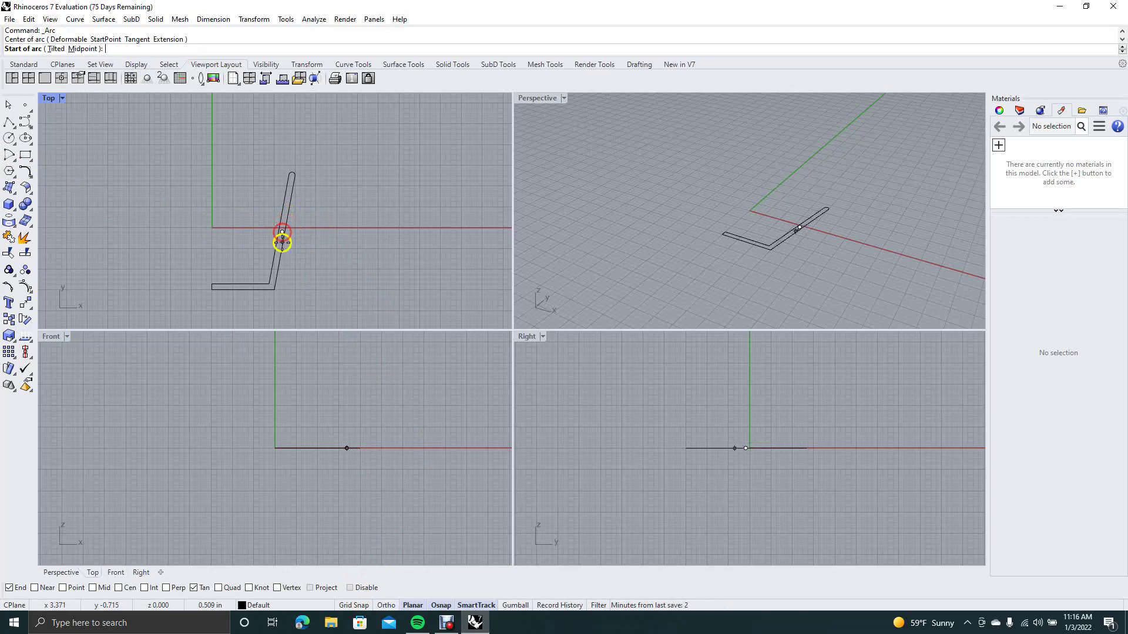
pyautogui.click(274, 275)
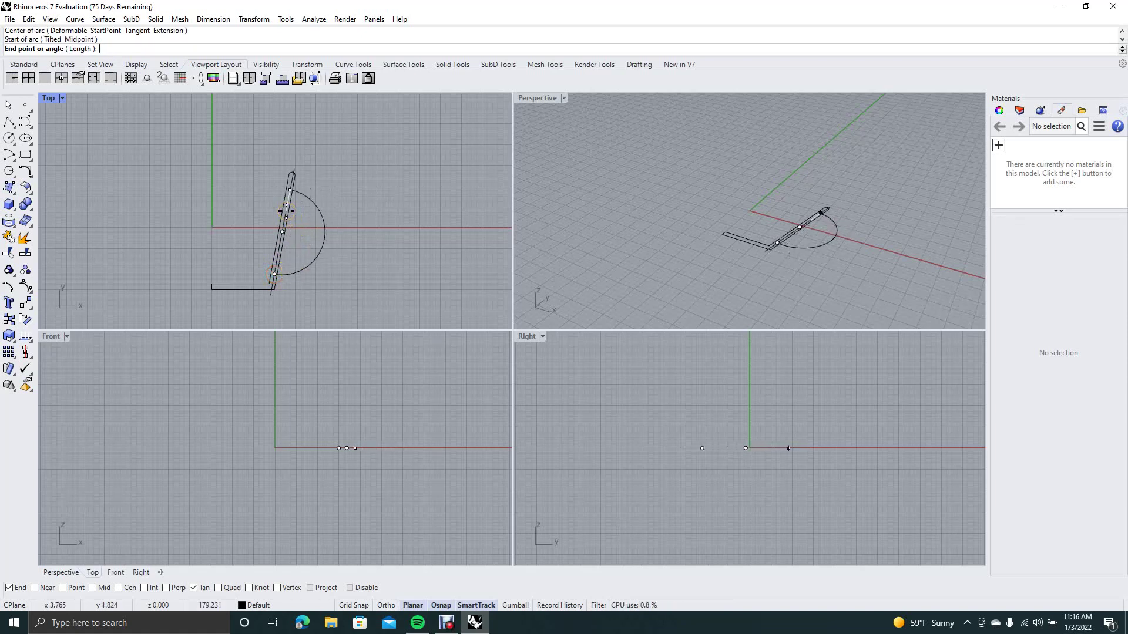
pyautogui.click(286, 211)
pyautogui.rightClick(285, 211)
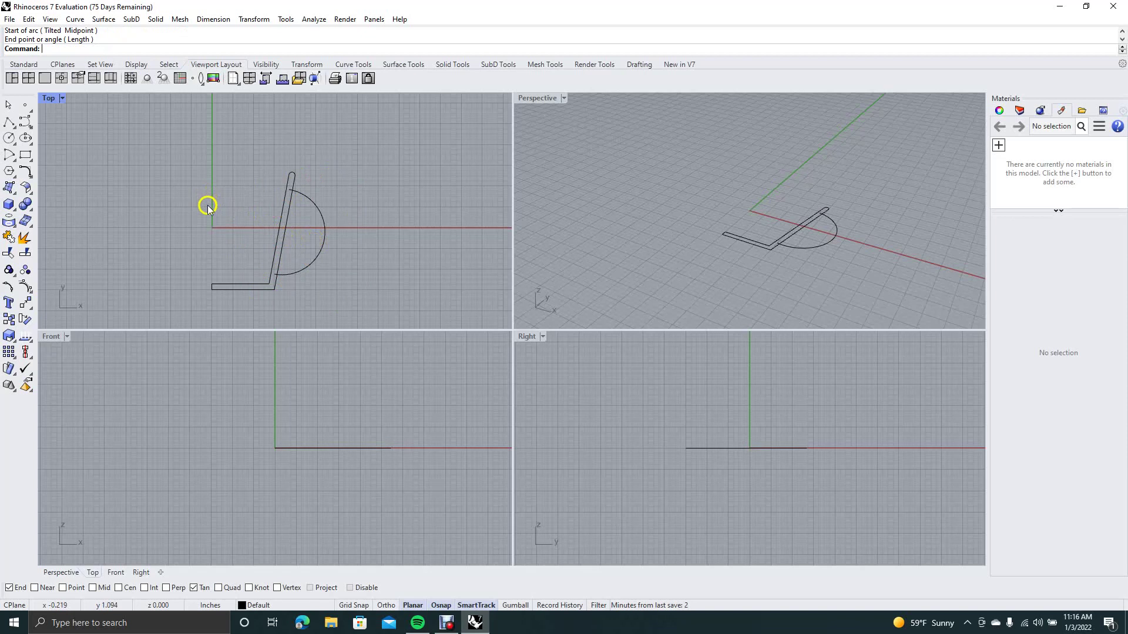
# - Sweep a Pipe along the half-circle arc, picking a start radius and keeping the default end radius
pyautogui.write('pipe')
pyautogui.press('Return')
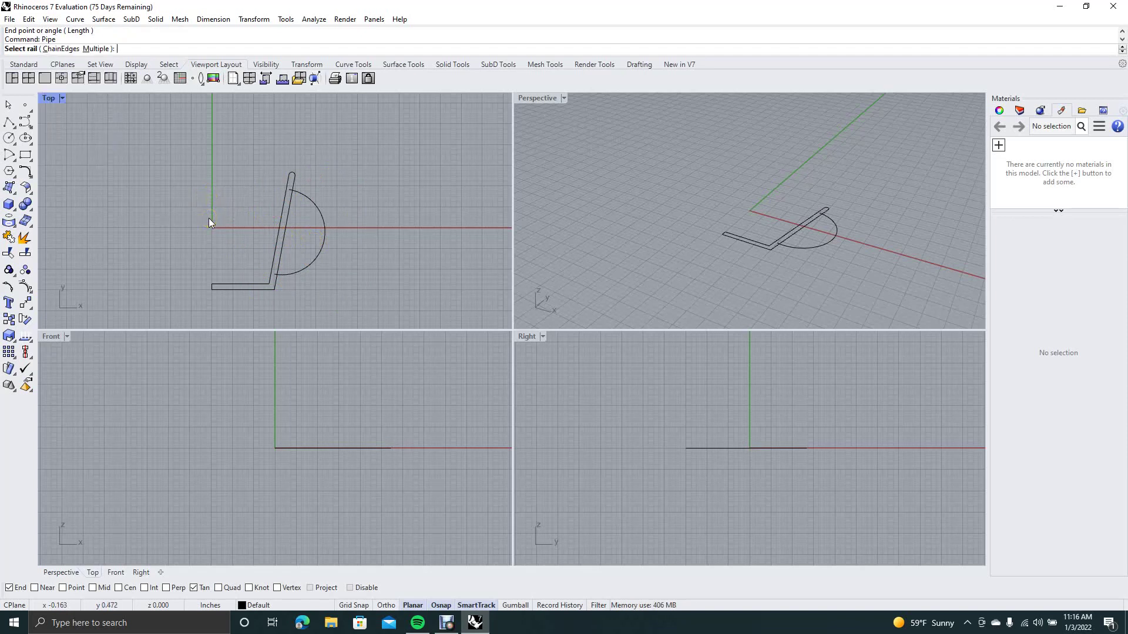
pyautogui.click(306, 268)
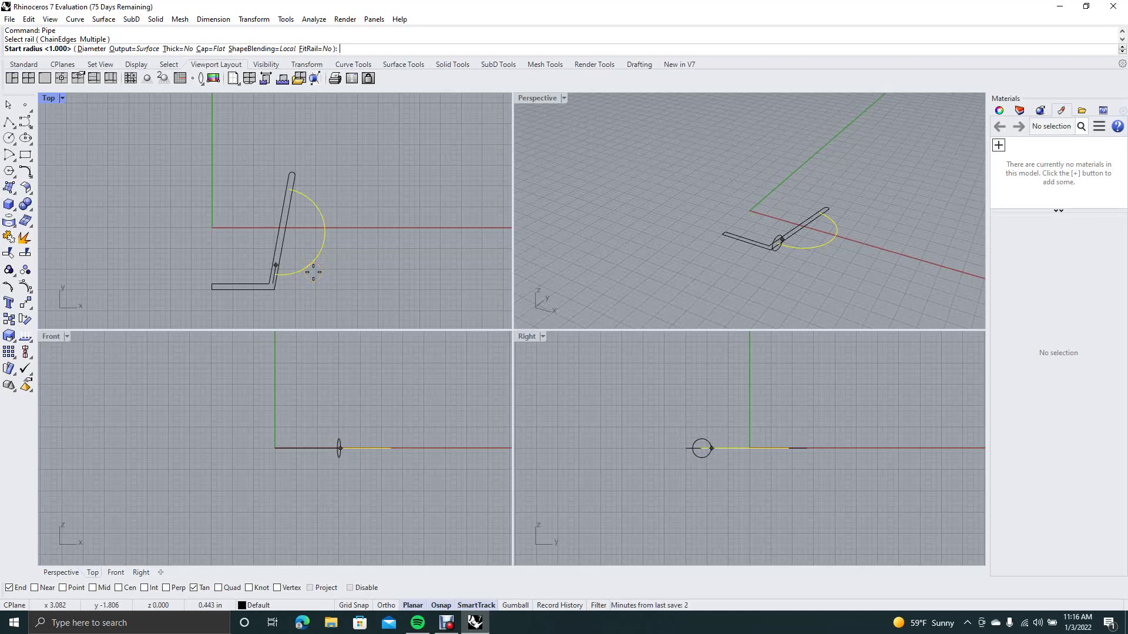
pyautogui.click(313, 272)
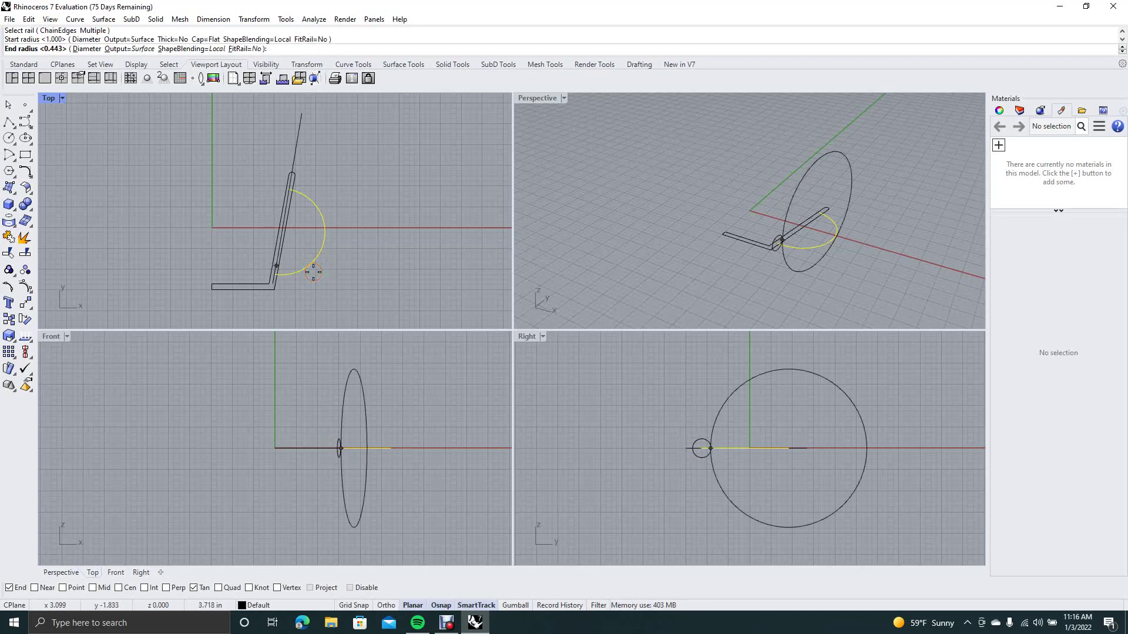
pyautogui.press('Return')
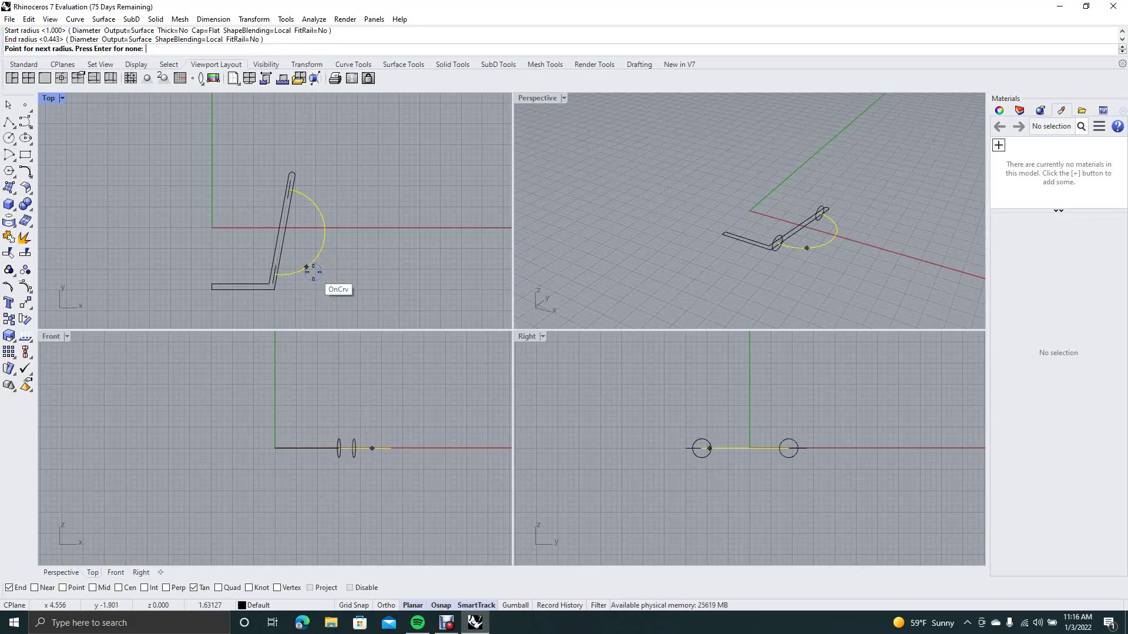
pyautogui.press('Return')
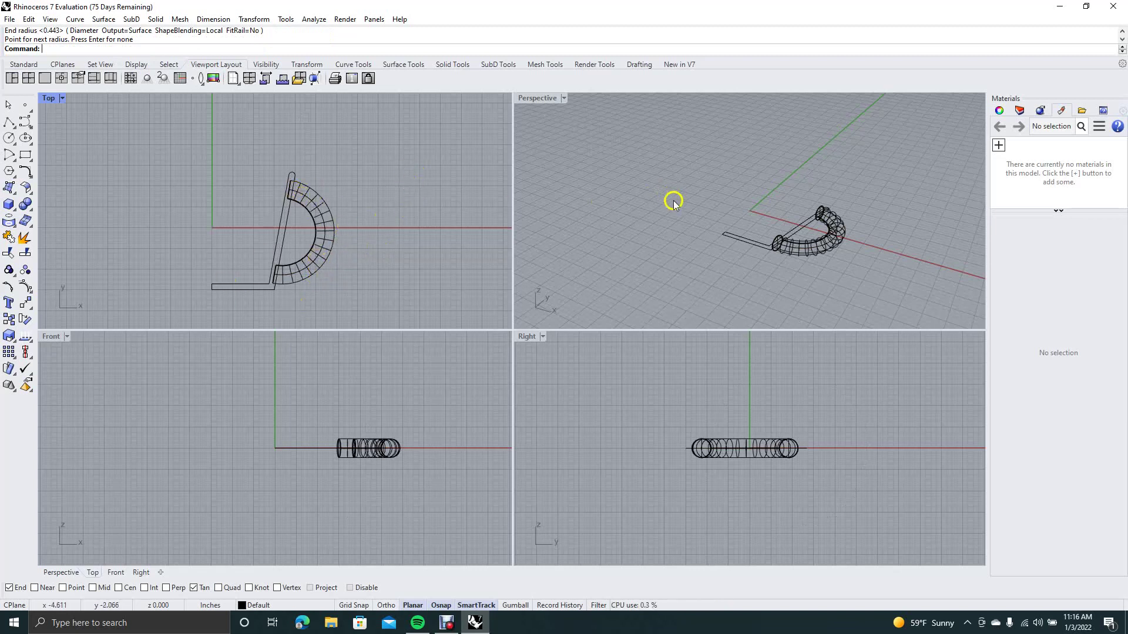
# - Start Revolve and select all the profile curves, including the rounded top arc
pyautogui.click(10, 105)
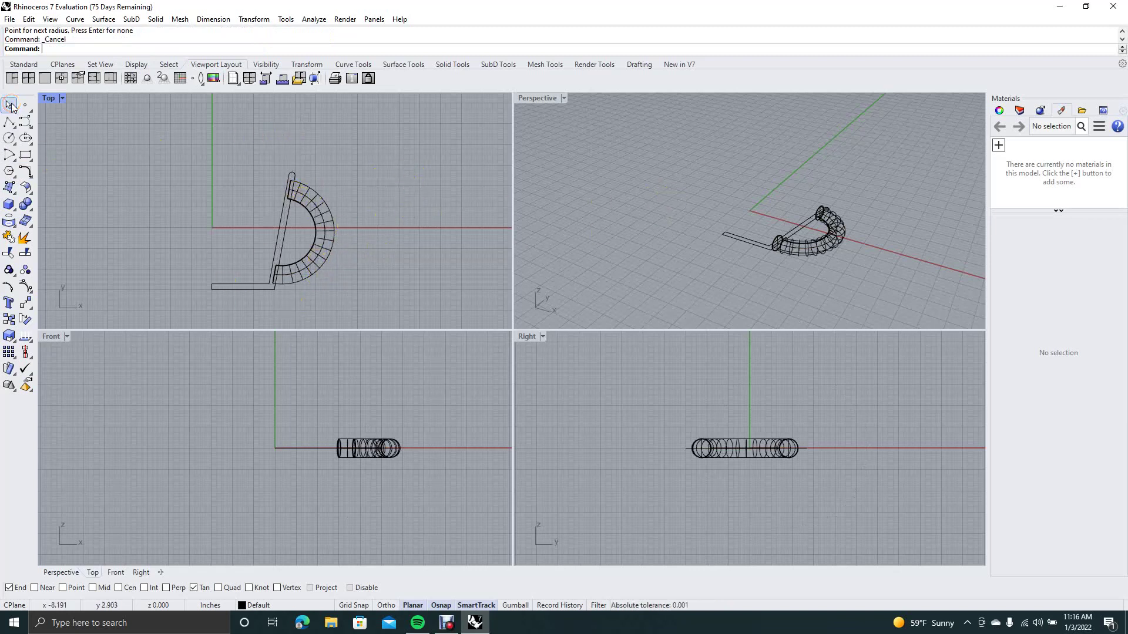
pyautogui.click(9, 105)
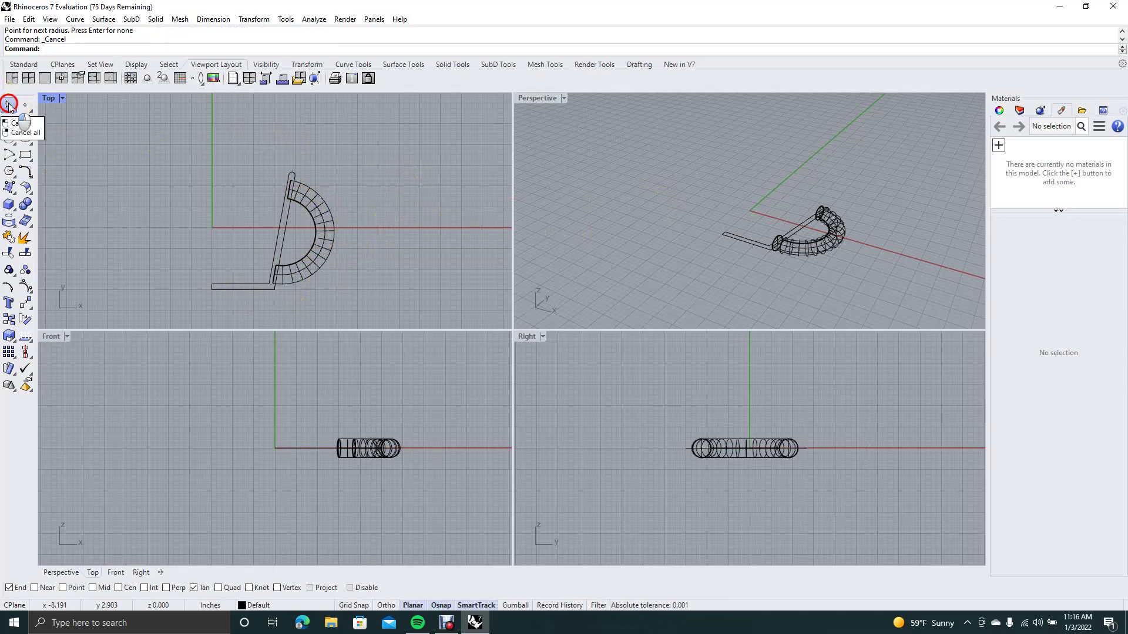
pyautogui.click(156, 173)
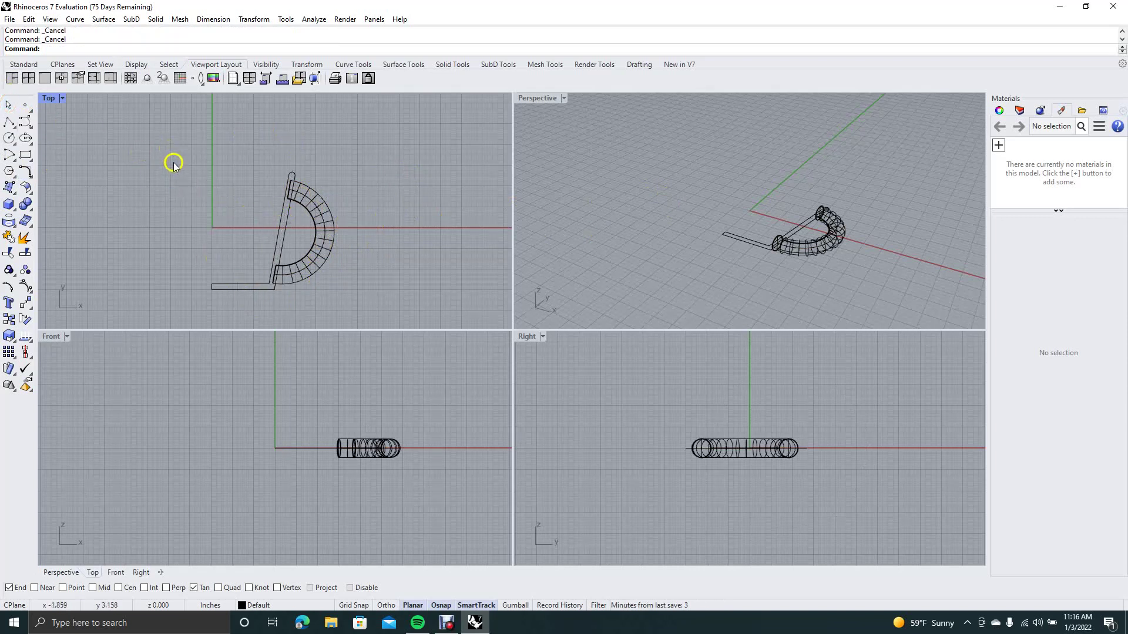
pyautogui.write('Revolve')
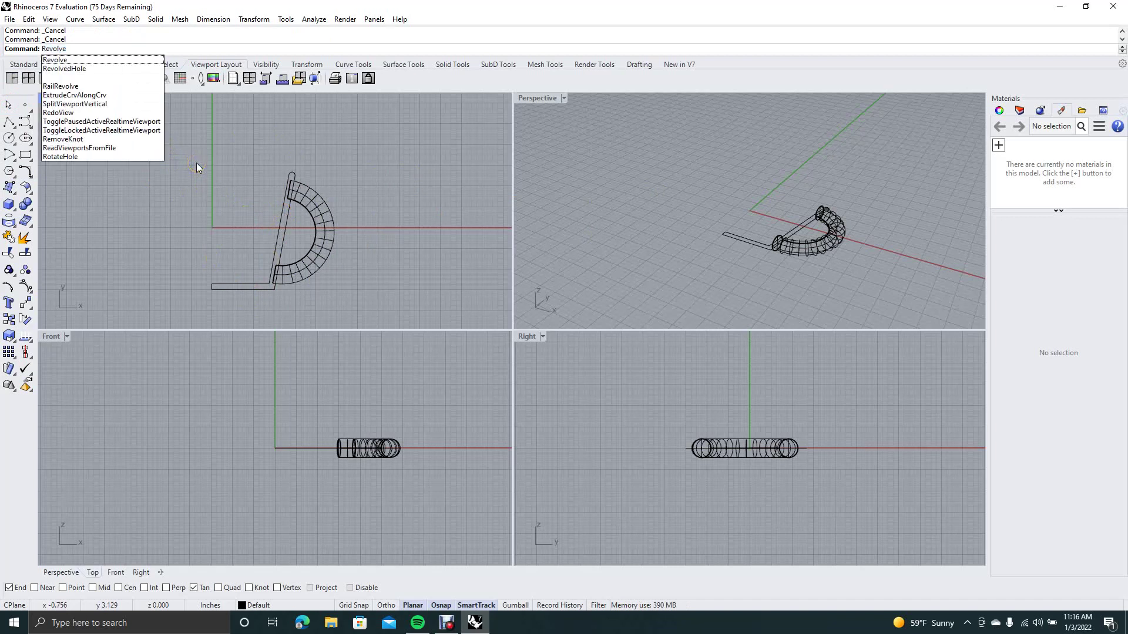
pyautogui.click(75, 60)
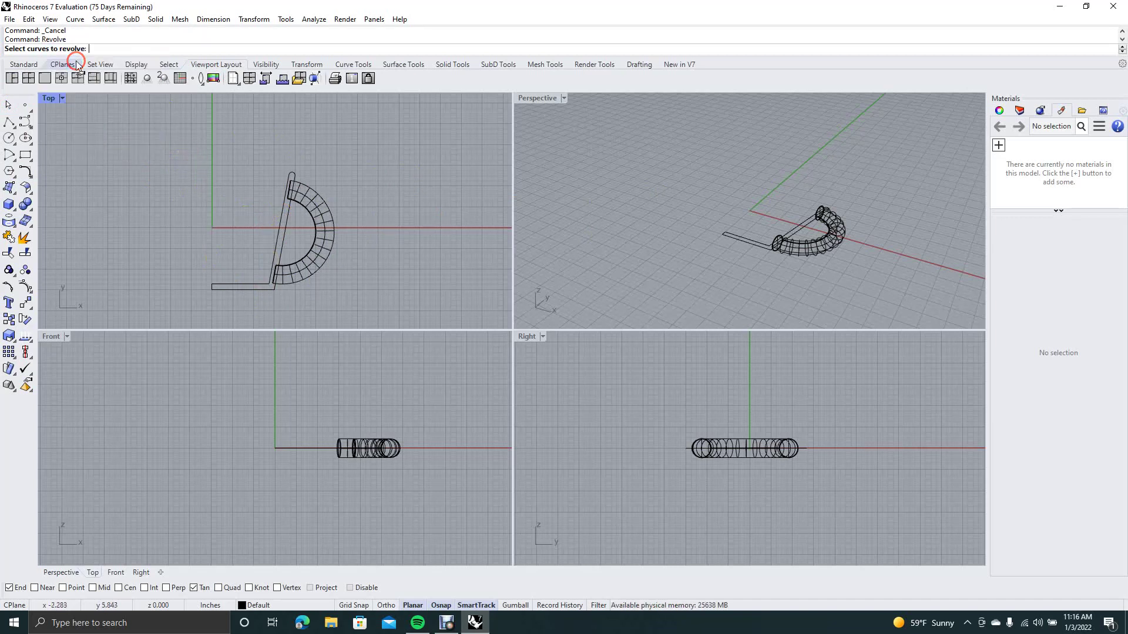
pyautogui.click(237, 287)
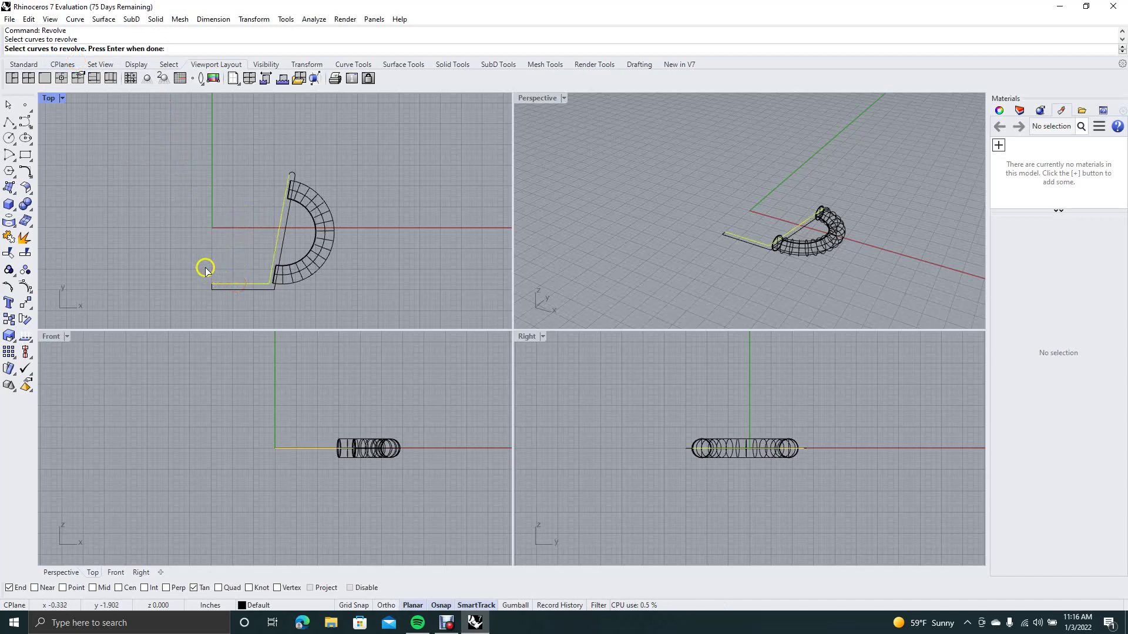
pyautogui.moveTo(206, 269); pyautogui.dragTo(252, 312)
pyautogui.click(245, 289)
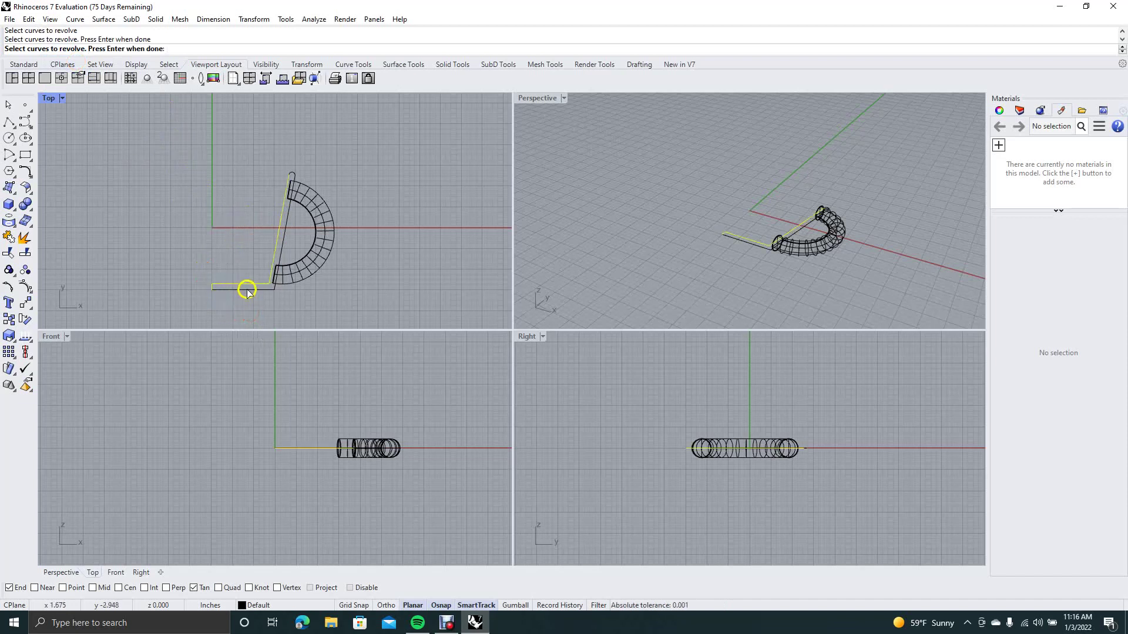
pyautogui.rightClick(305, 175)
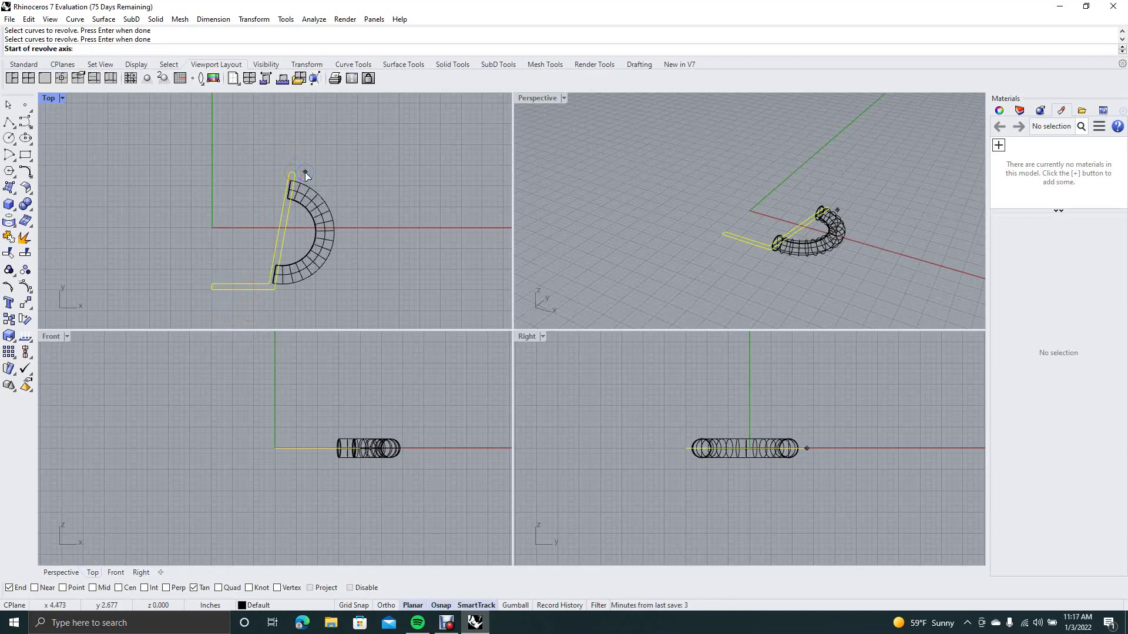
# - Revolve the profile a full 360° around a vertical axis from its left end
pyautogui.click(18, 63)
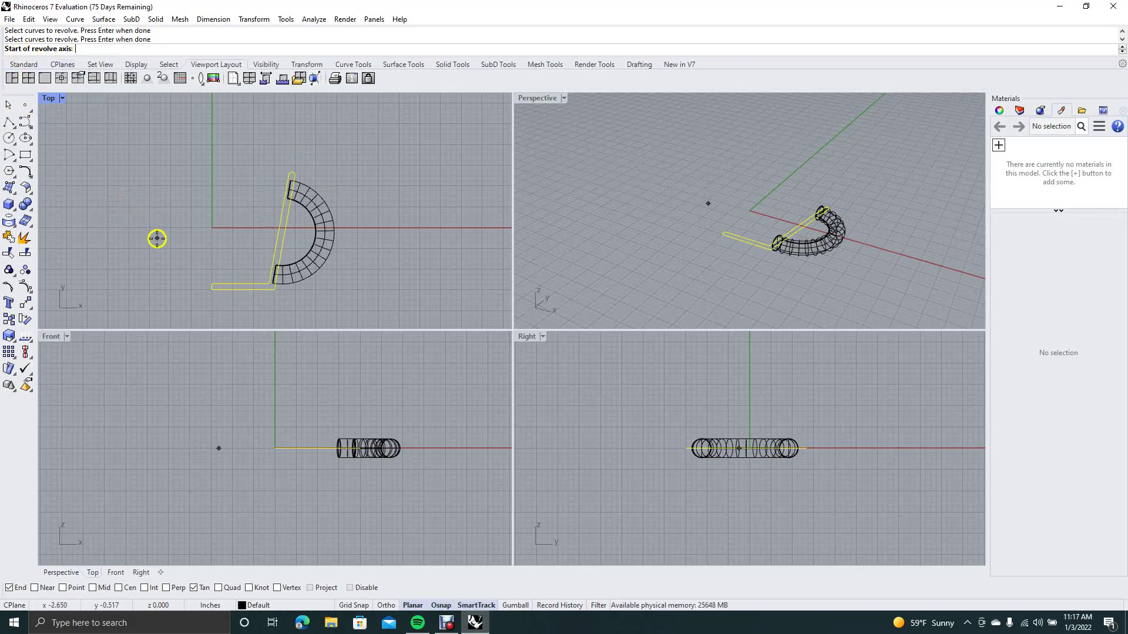
pyautogui.click(212, 288)
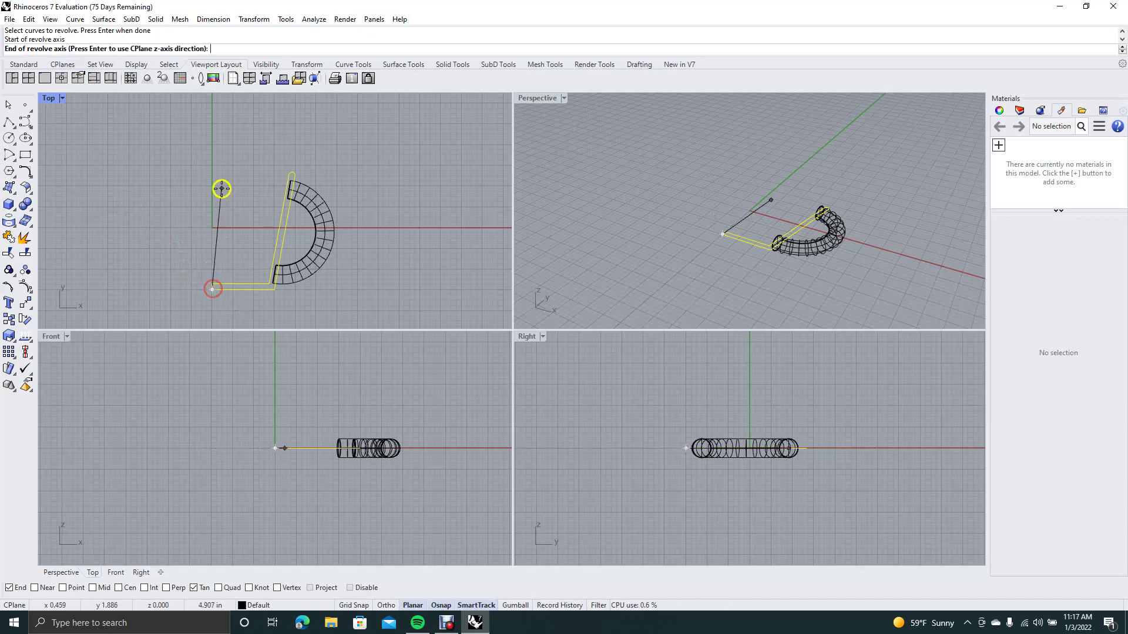
pyautogui.click(215, 161)
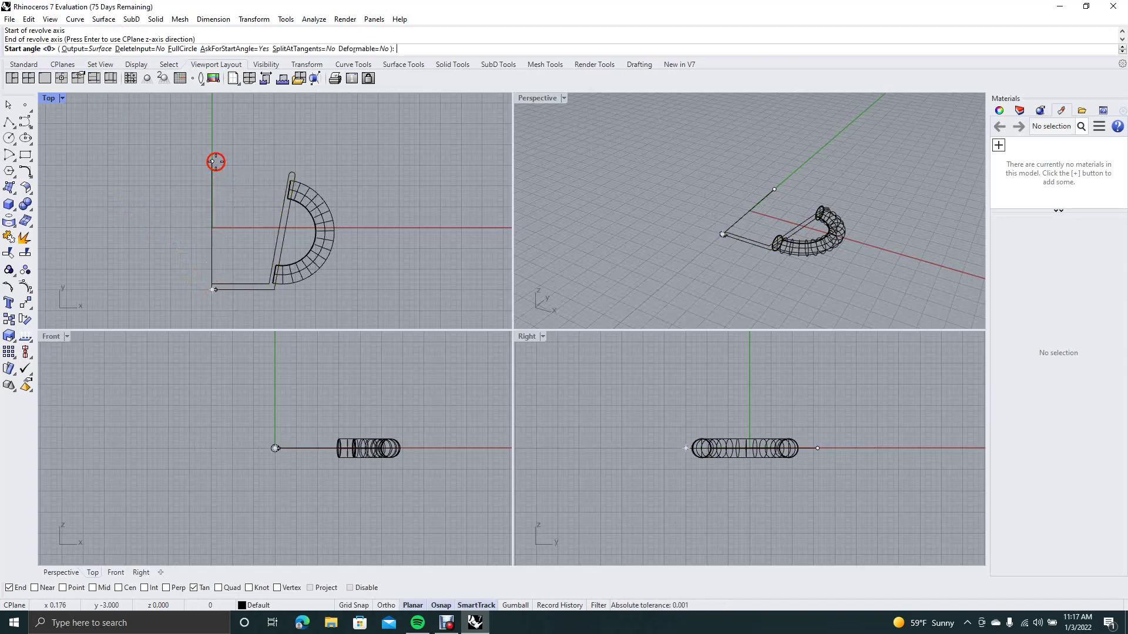
pyautogui.rightClick(216, 161)
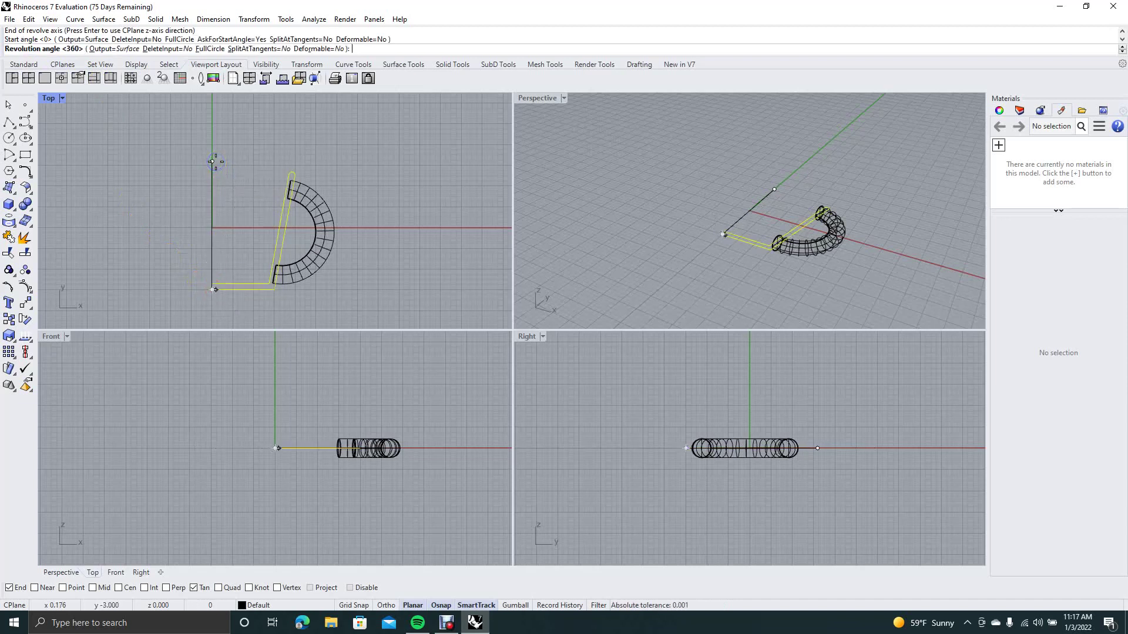
pyautogui.rightClick(216, 162)
pyautogui.rightClick(216, 161)
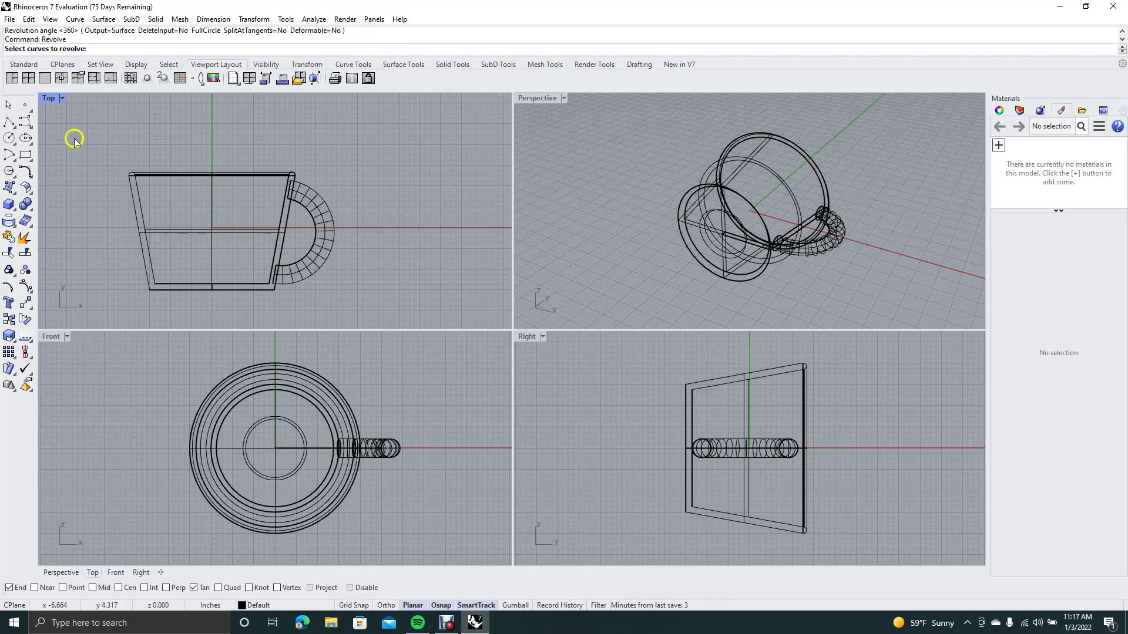
pyautogui.click(9, 105)
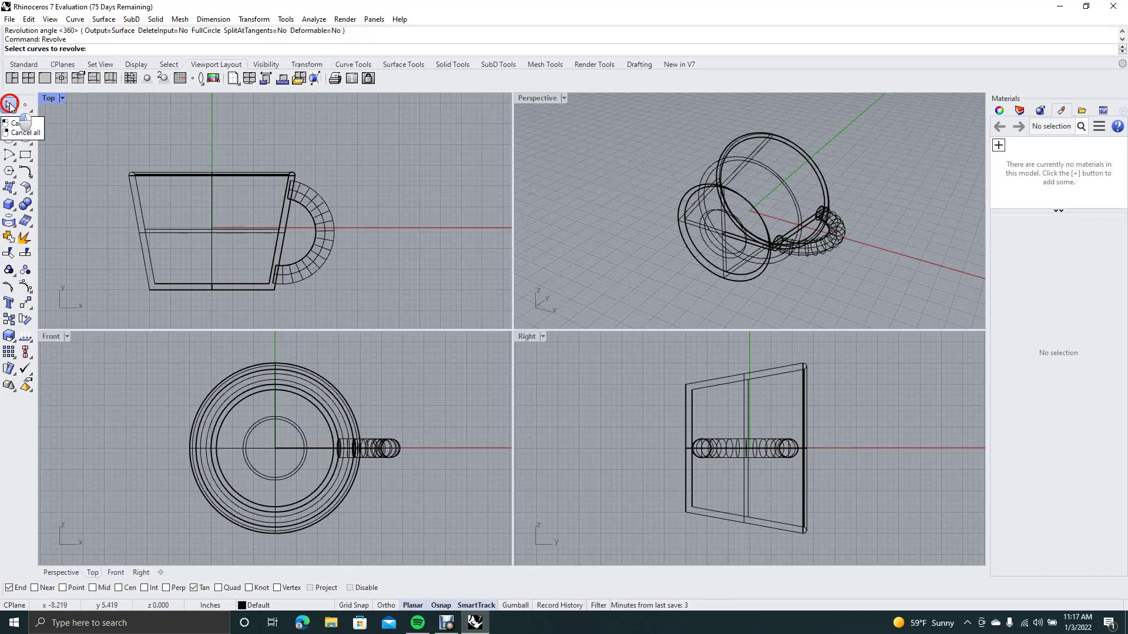
# - Set the Perspective viewport to Rendered display and orbit to look down on the cup
pyautogui.click(578, 181)
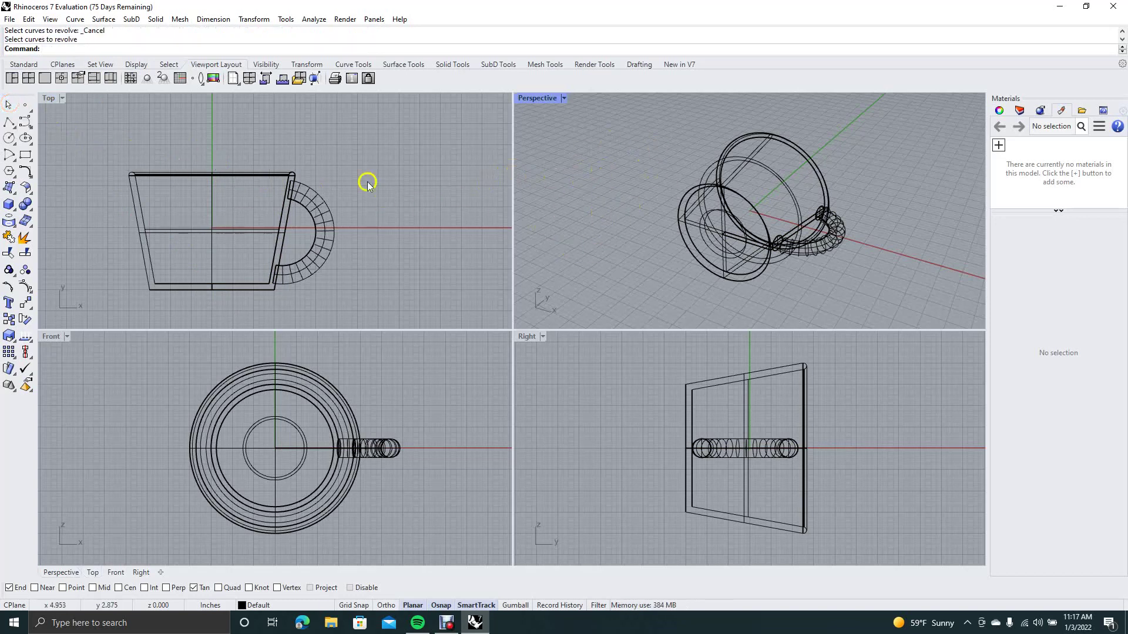
pyautogui.click(50, 20)
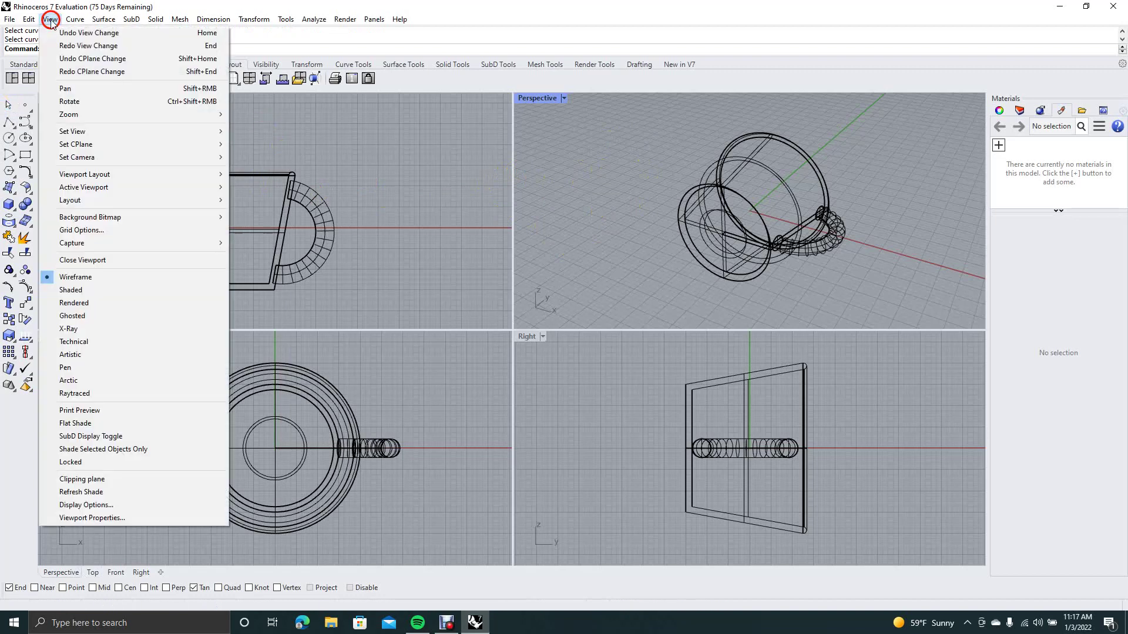
pyautogui.click(82, 303)
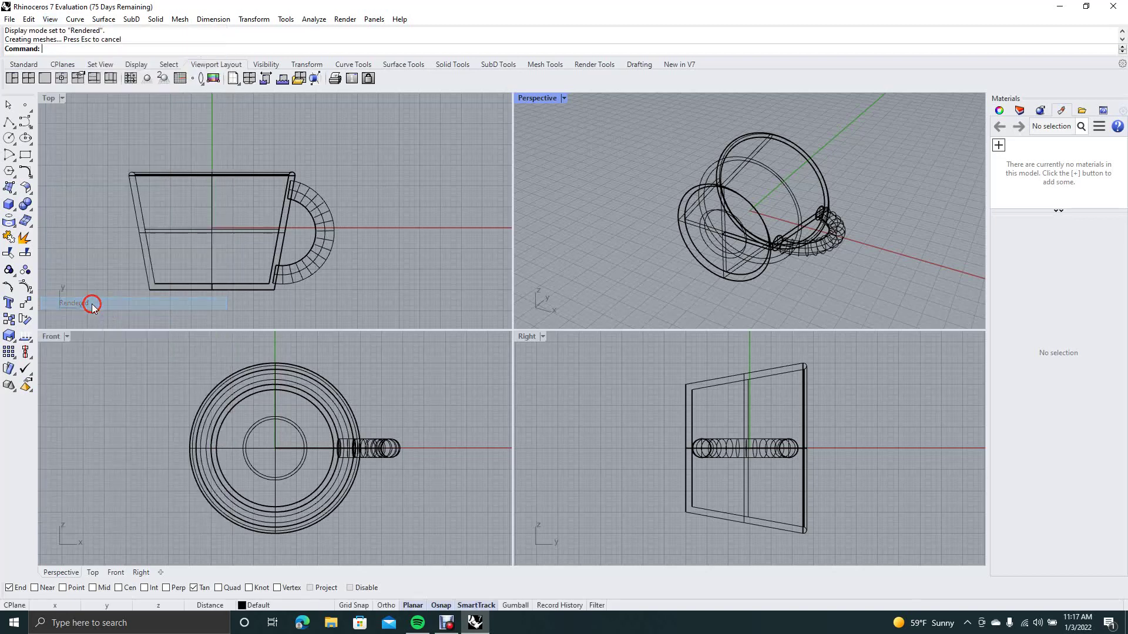
pyautogui.moveTo(611, 168); pyautogui.dragTo(670, 302, button='right')
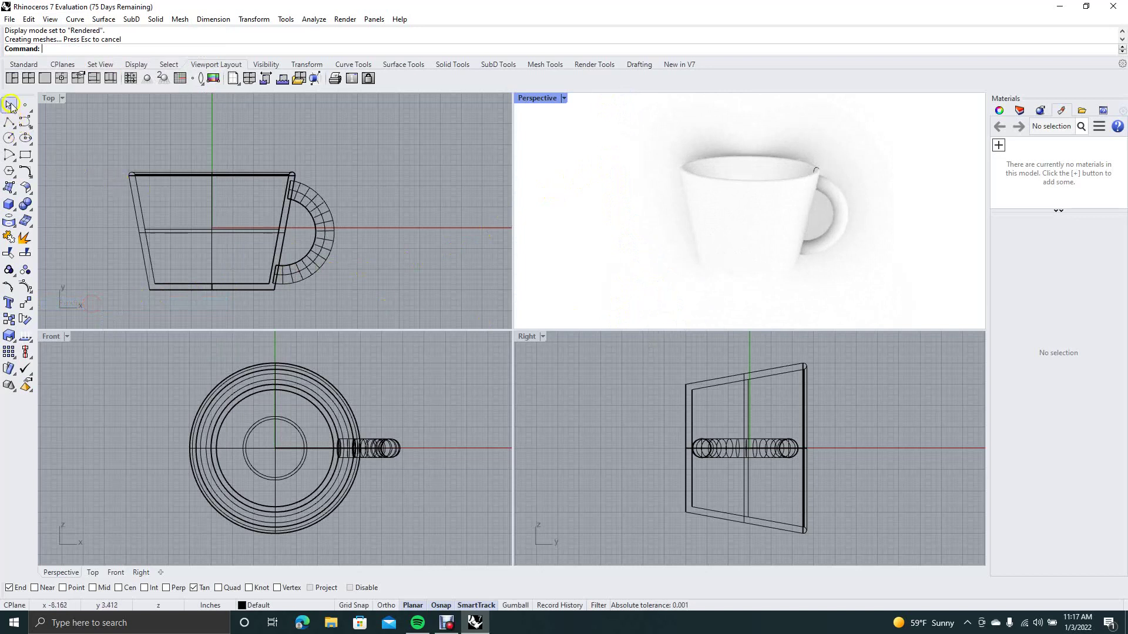
pyautogui.click(10, 104)
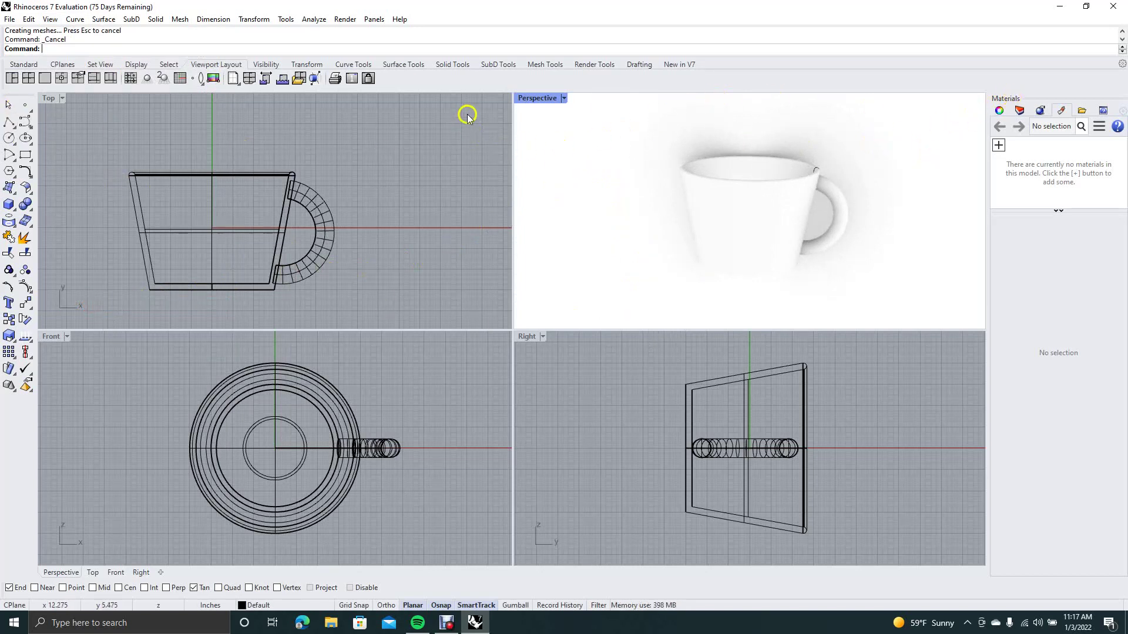
pyautogui.click(374, 19)
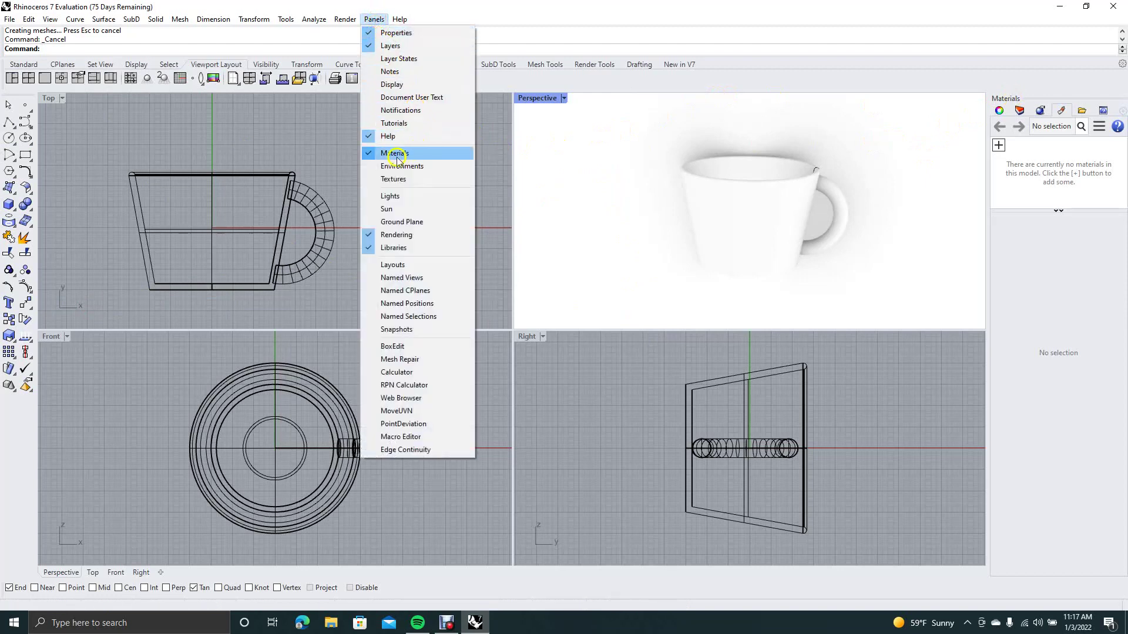
# - Import the Blue Glaze material from the library's Ceramics folder into the model
pyautogui.click(540, 17)
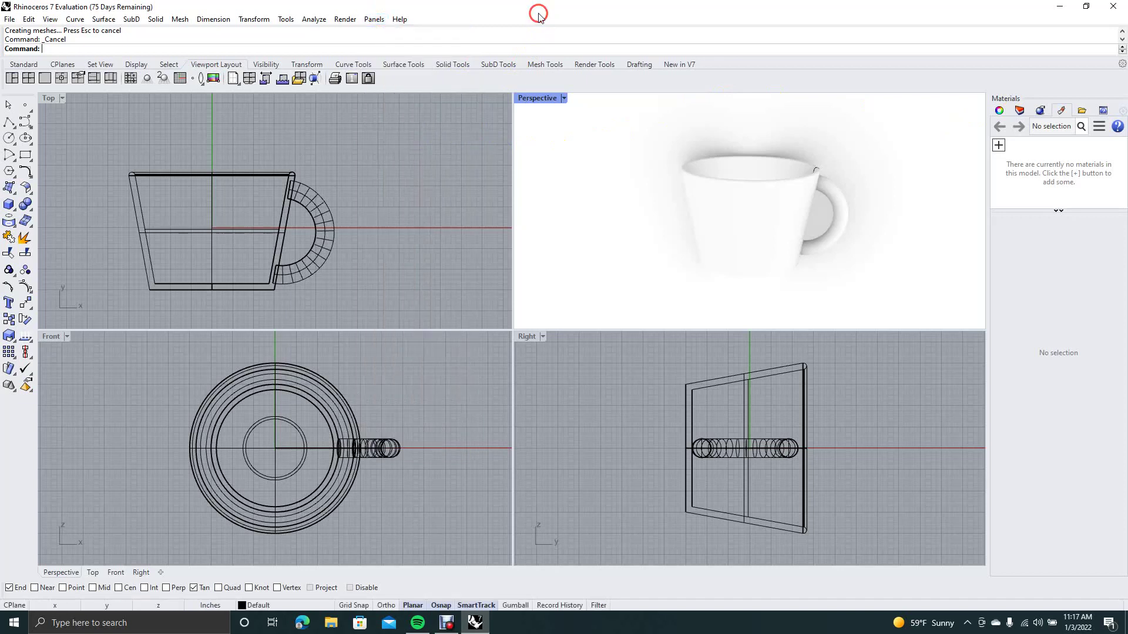
pyautogui.click(1001, 150)
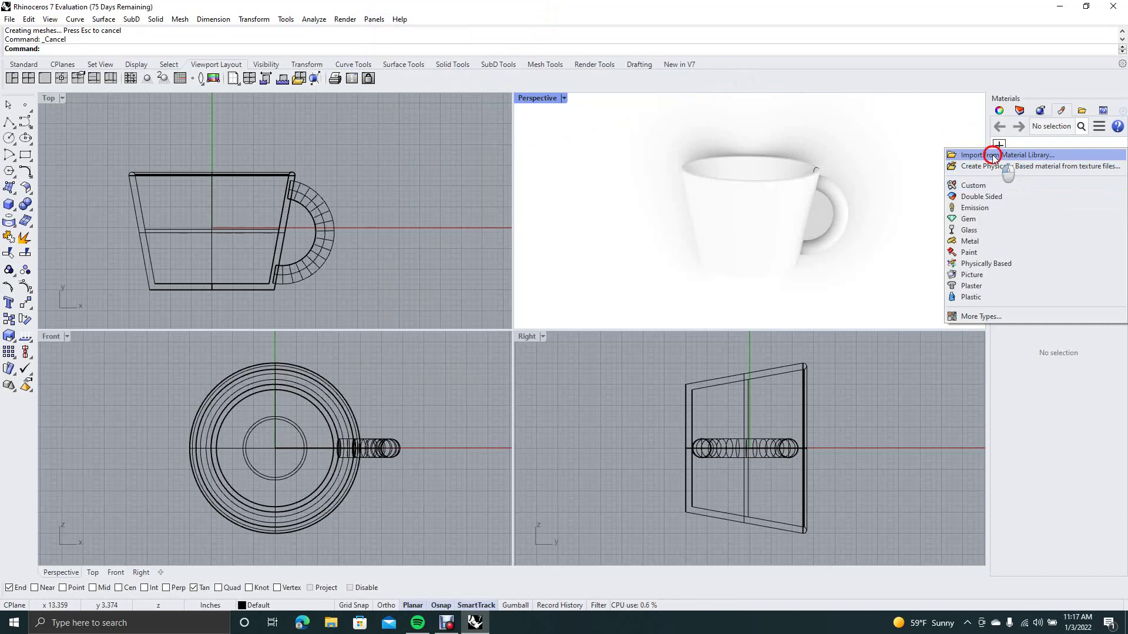
pyautogui.click(993, 155)
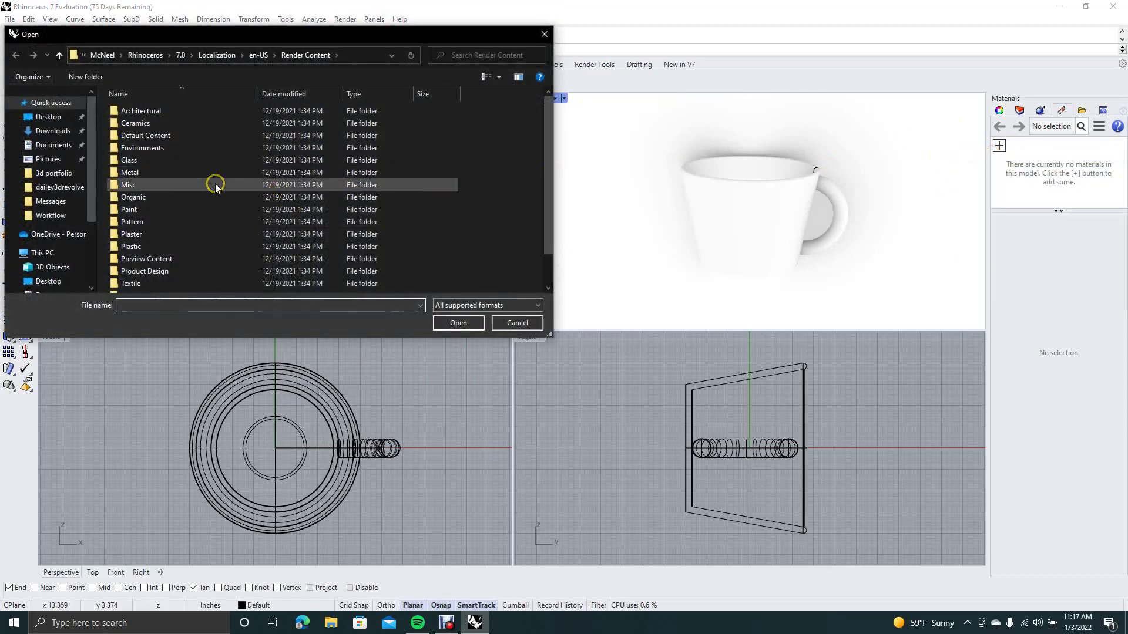
pyautogui.doubleClick(136, 124)
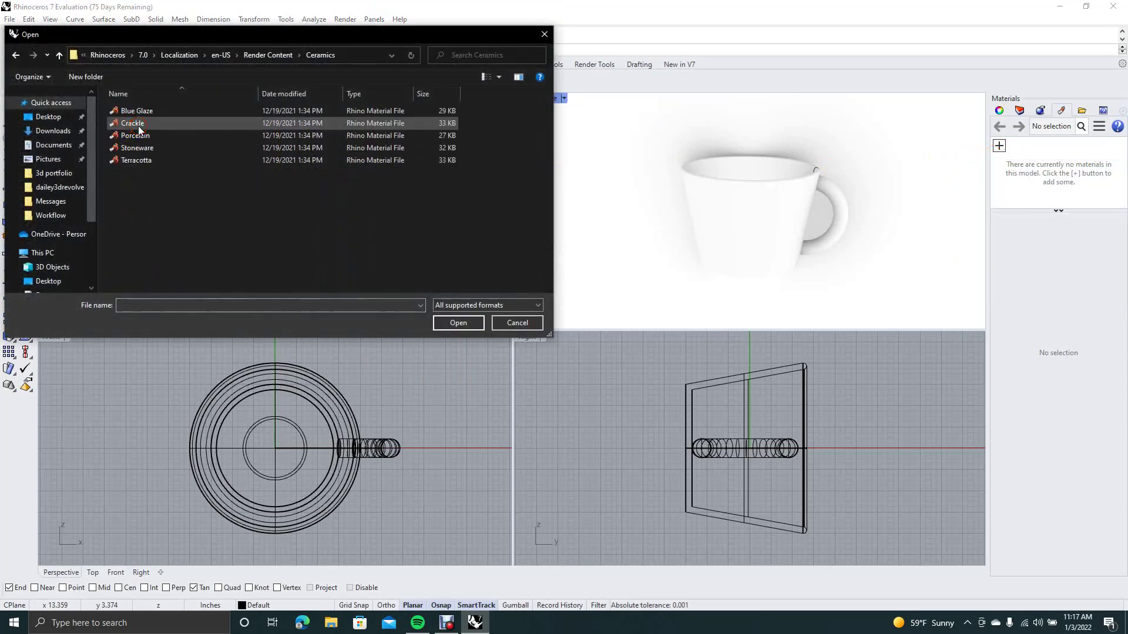
pyautogui.click(189, 184)
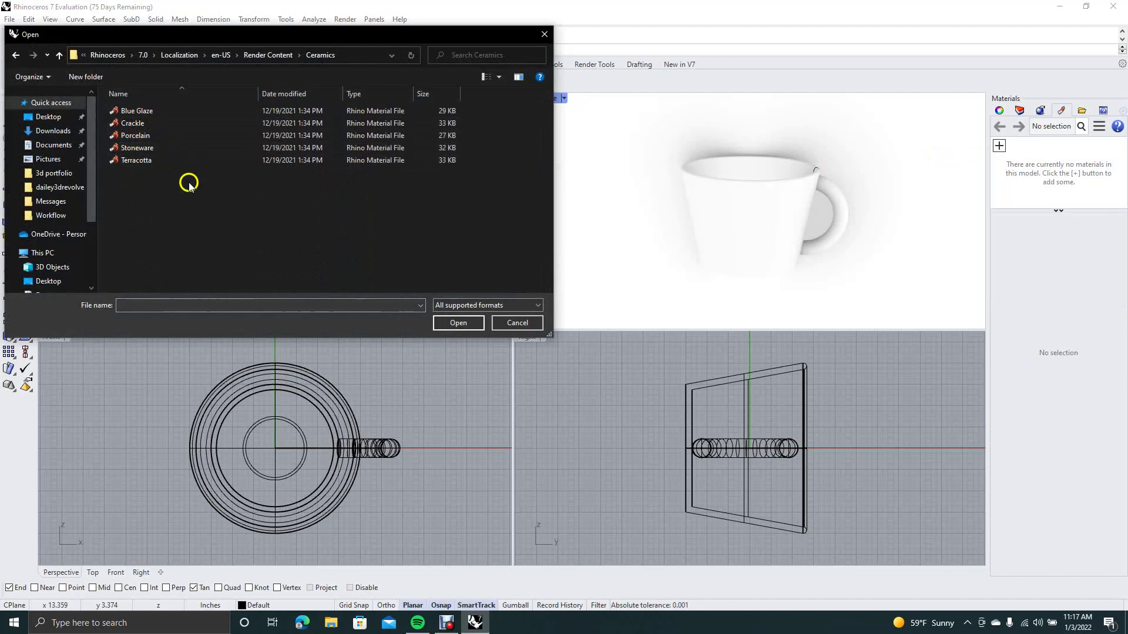
pyautogui.doubleClick(149, 111)
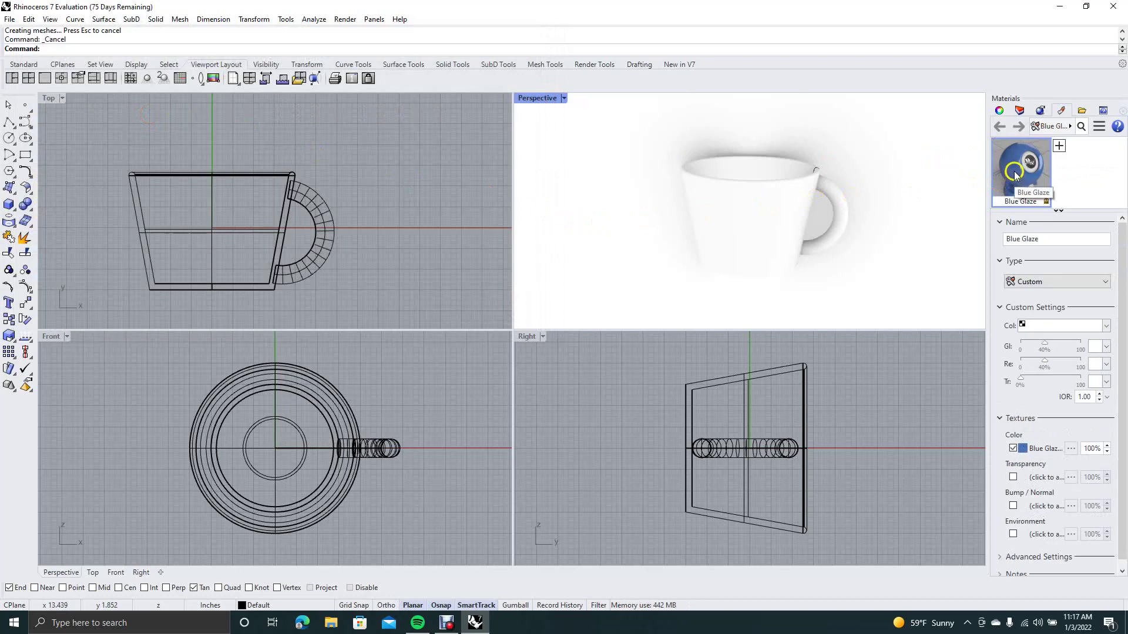
# - Drag the Blue Glaze material onto the cup's outer body and handle
pyautogui.moveTo(1014, 175); pyautogui.dragTo(755, 220)
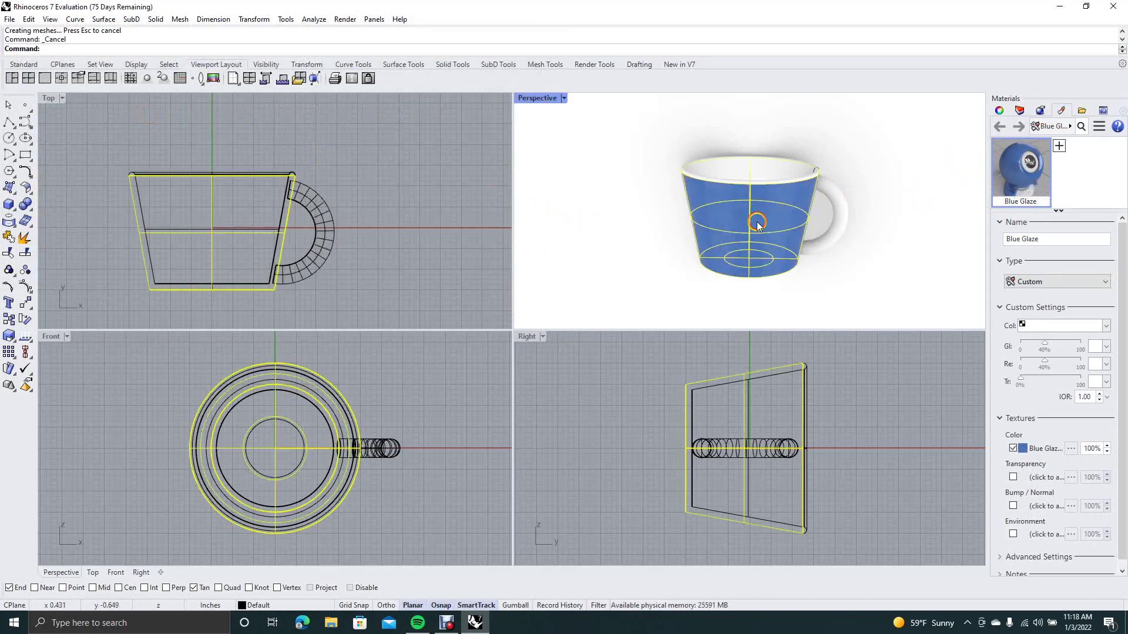
pyautogui.click(891, 193)
pyautogui.moveTo(1014, 168); pyautogui.dragTo(822, 203)
# - Apply Blue Glaze to the cup's inside and tilt the view to check it
pyautogui.moveTo(899, 167); pyautogui.dragTo(905, 203, button='right')
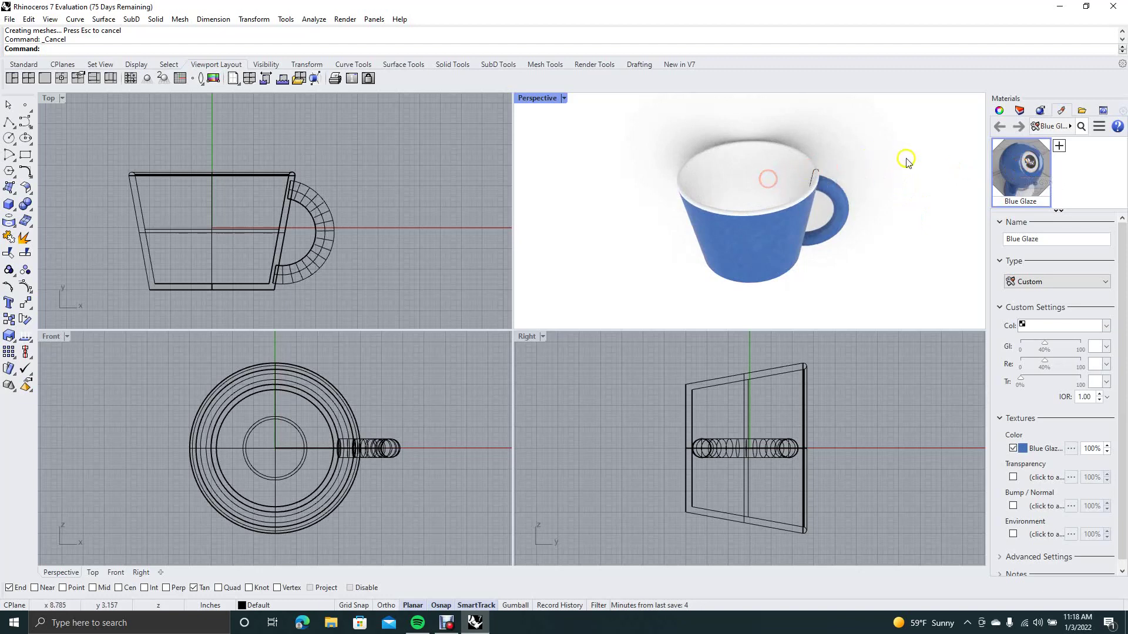
pyautogui.click(1013, 169)
pyautogui.moveTo(1014, 171); pyautogui.dragTo(729, 187)
pyautogui.click(910, 167)
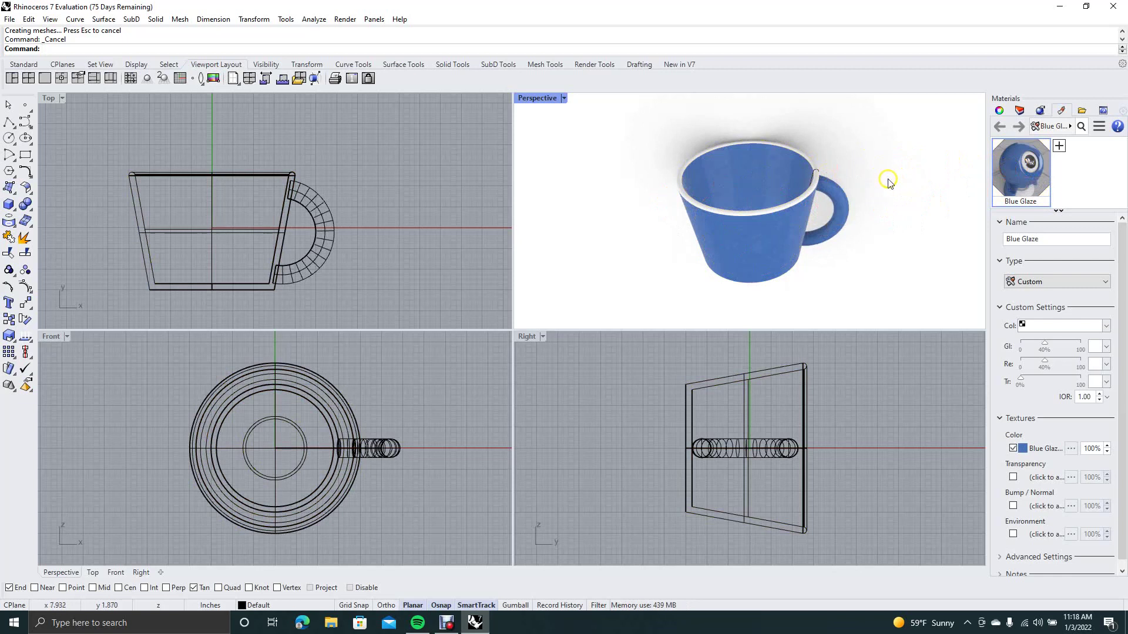
pyautogui.click(884, 158)
pyautogui.moveTo(884, 157); pyautogui.dragTo(830, 236, button='right')
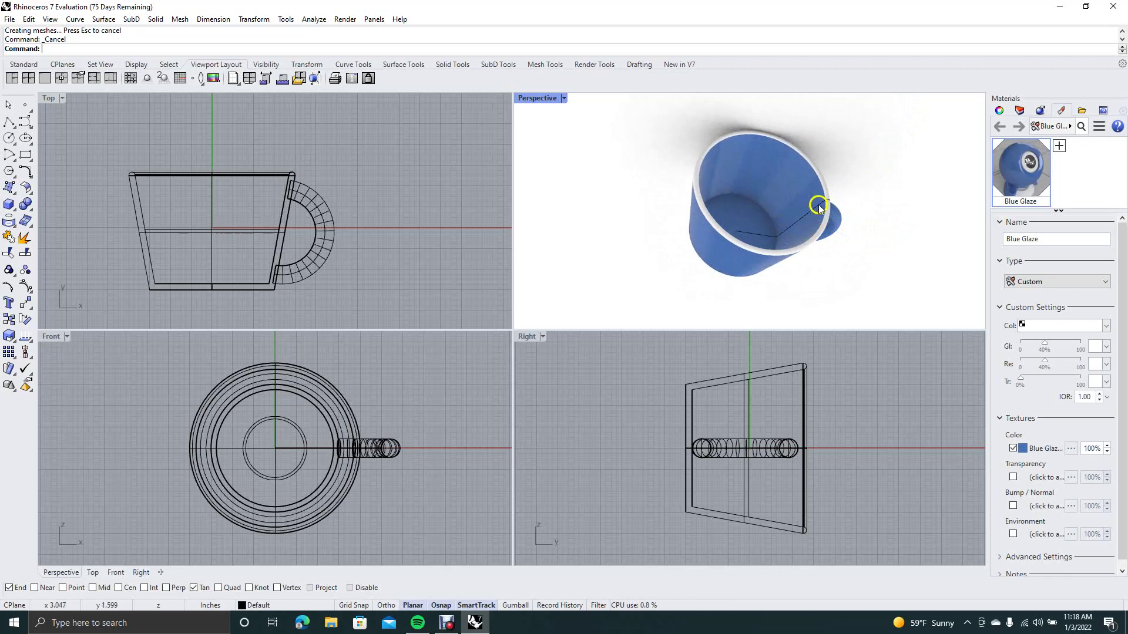
# - Delete the stray construction curve near the handle inside the cup
pyautogui.click(9, 106)
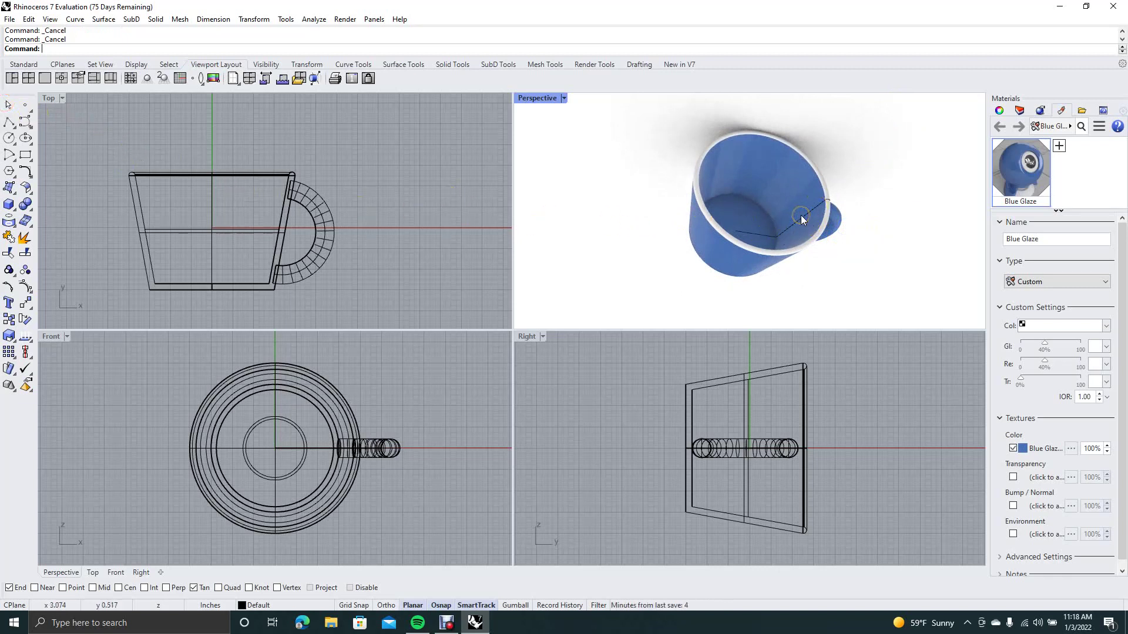
pyautogui.click(823, 222)
pyautogui.click(808, 213)
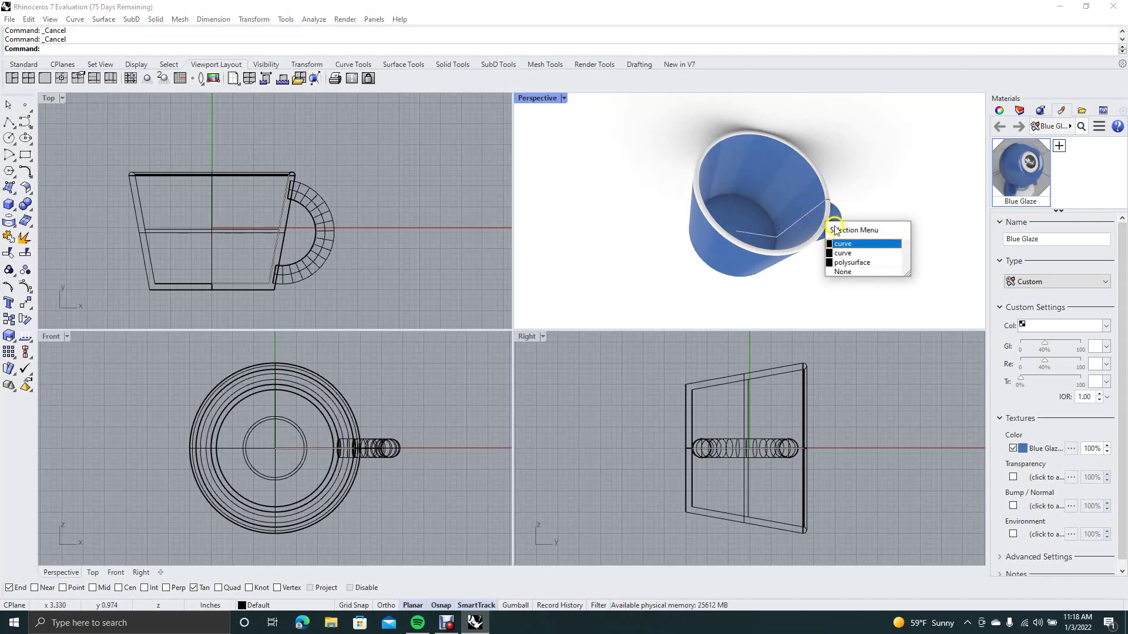
pyautogui.click(849, 243)
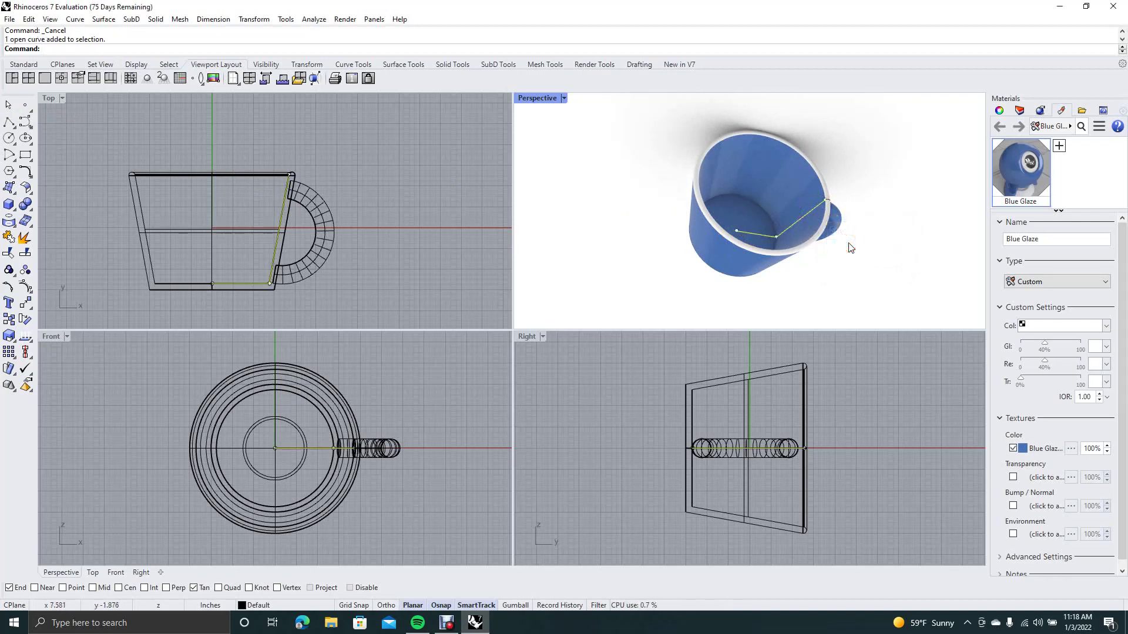
pyautogui.press('Delete')
# - Delete the leftover curve at the cup's rim
pyautogui.click(823, 205)
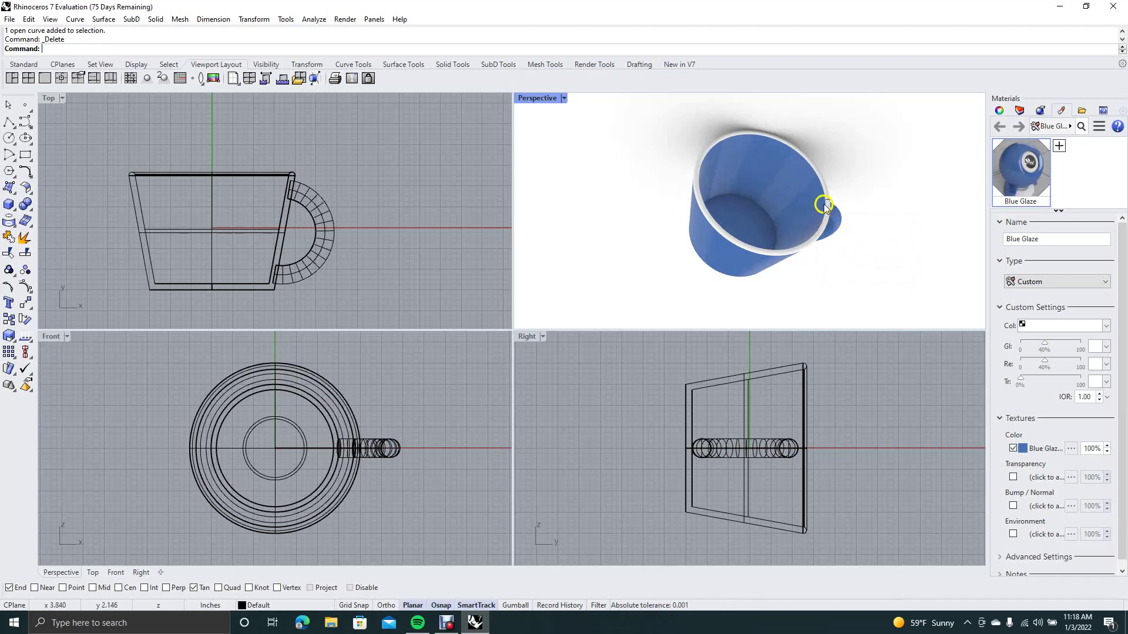
pyautogui.click(828, 203)
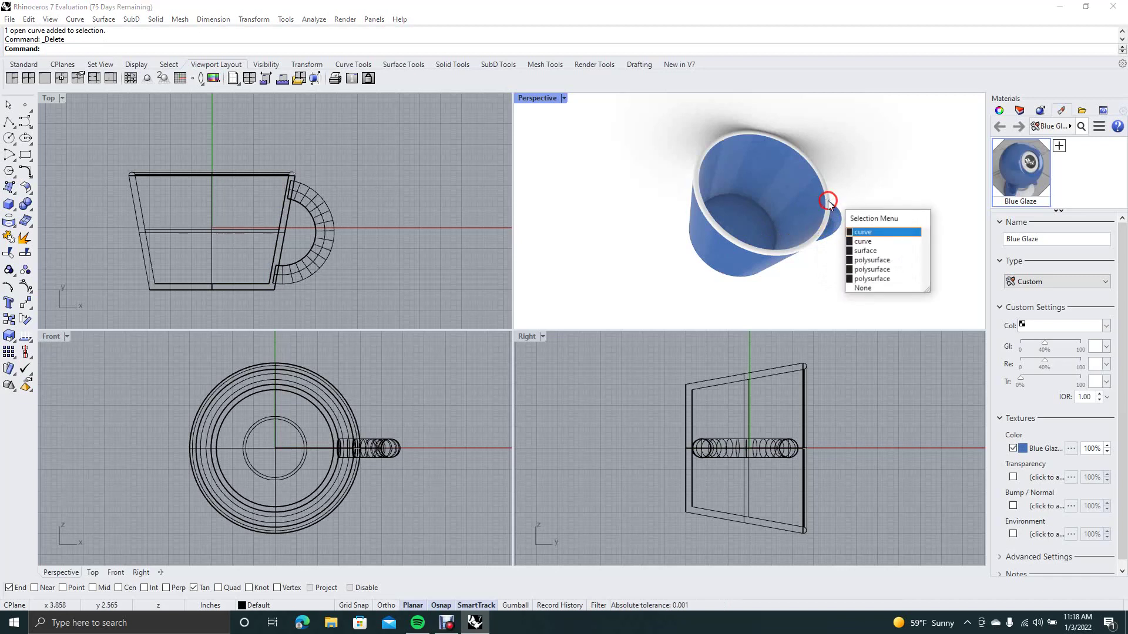
pyautogui.click(863, 233)
pyautogui.press('Delete')
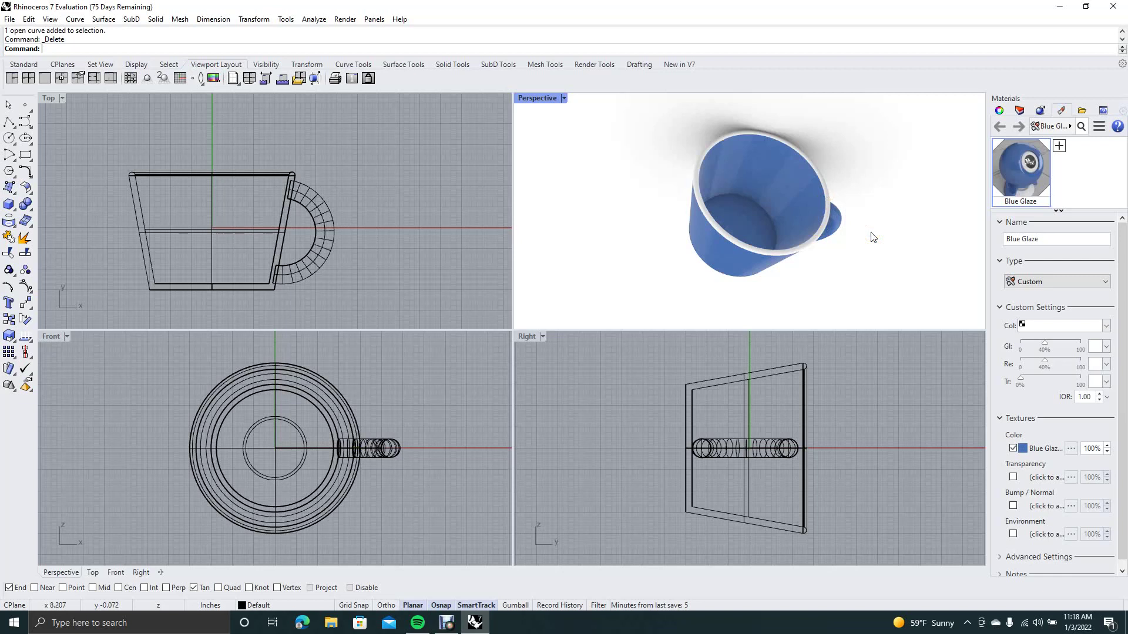
# - Delete the leftover curve on the cup's bottom, then return to the upright view
pyautogui.moveTo(857, 216); pyautogui.dragTo(896, 164, button='right')
pyautogui.moveTo(847, 247); pyautogui.dragTo(843, 330, button='right')
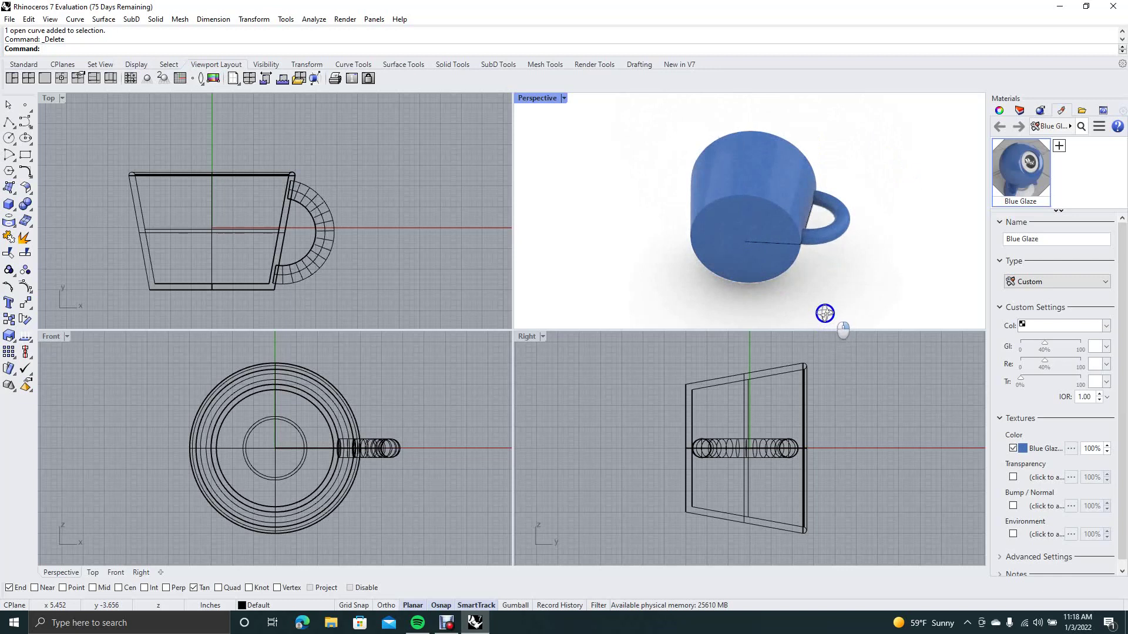
pyautogui.click(771, 244)
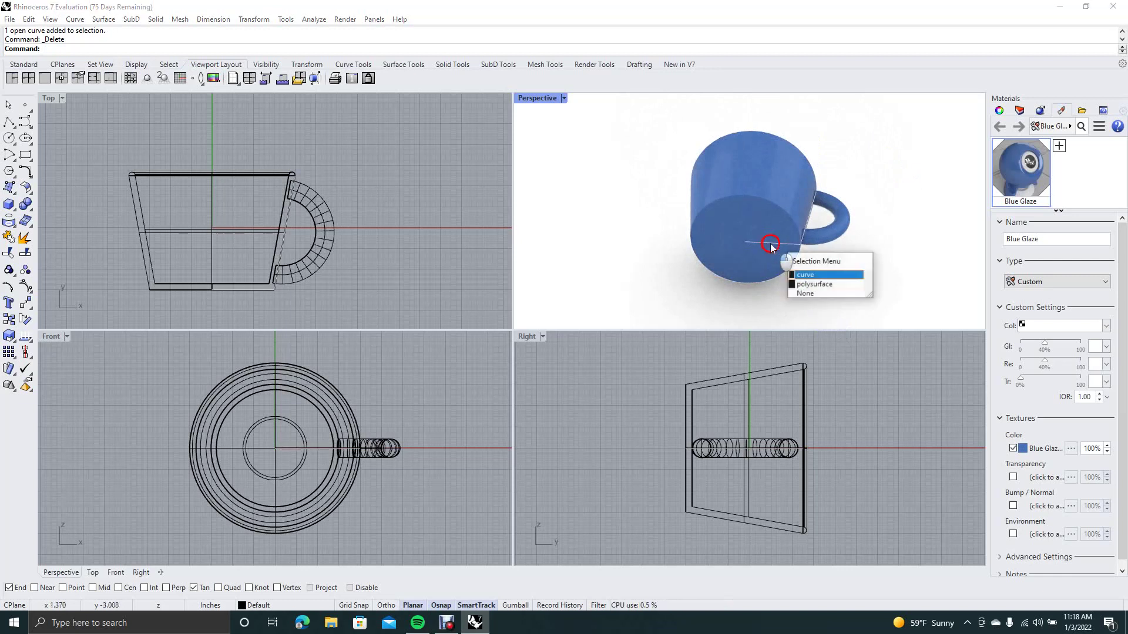
pyautogui.click(811, 276)
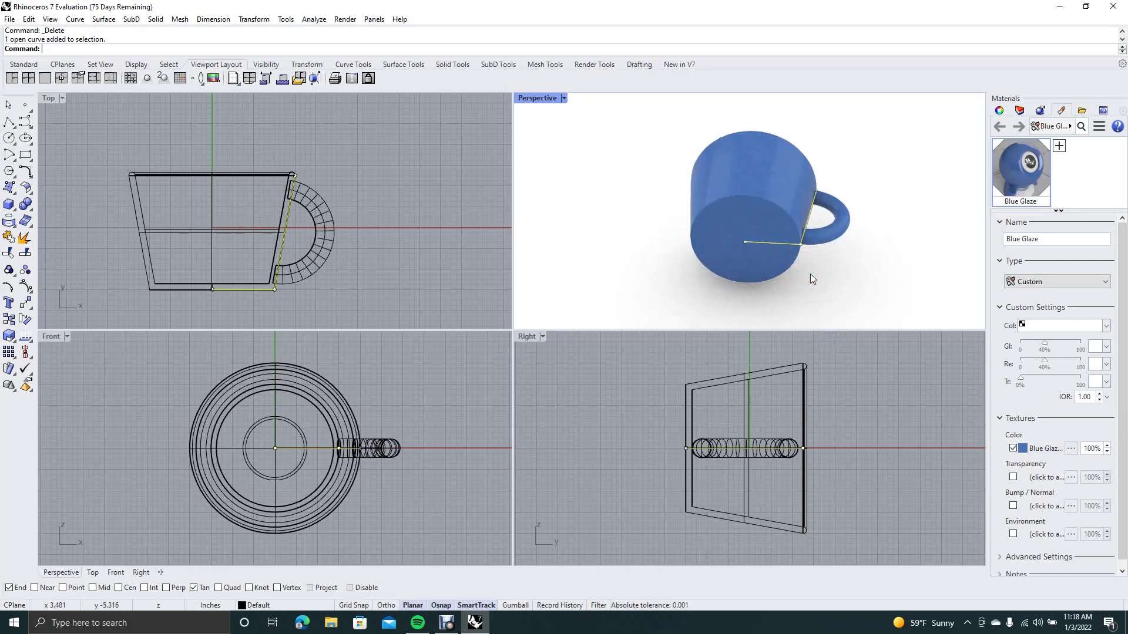
pyautogui.press('Delete')
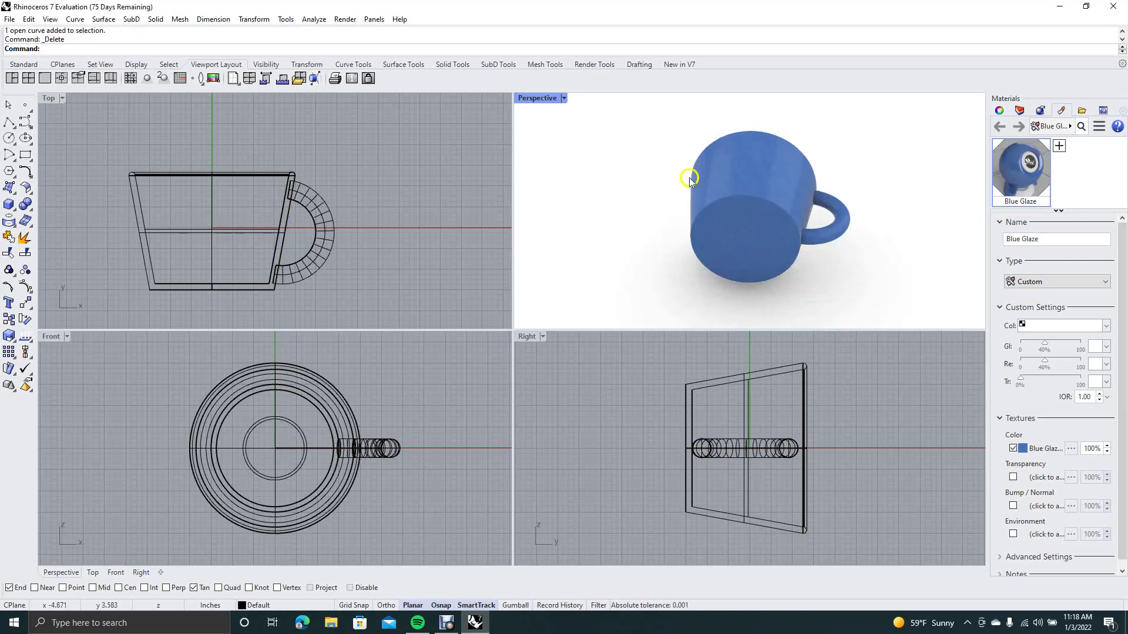
pyautogui.moveTo(636, 151); pyautogui.dragTo(644, 284, button='right')
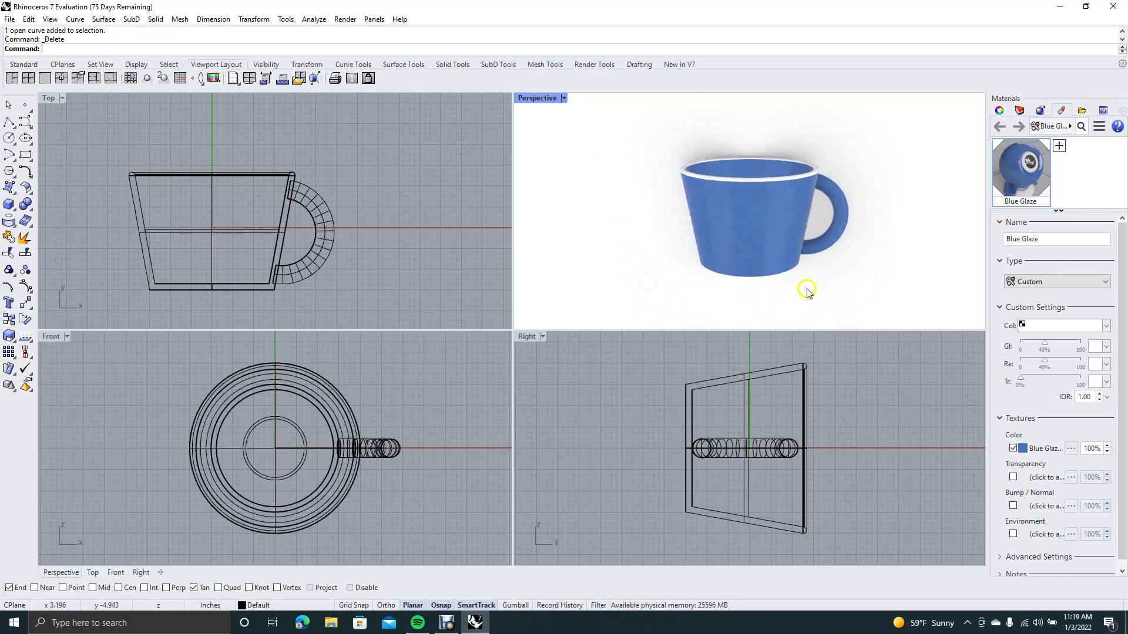